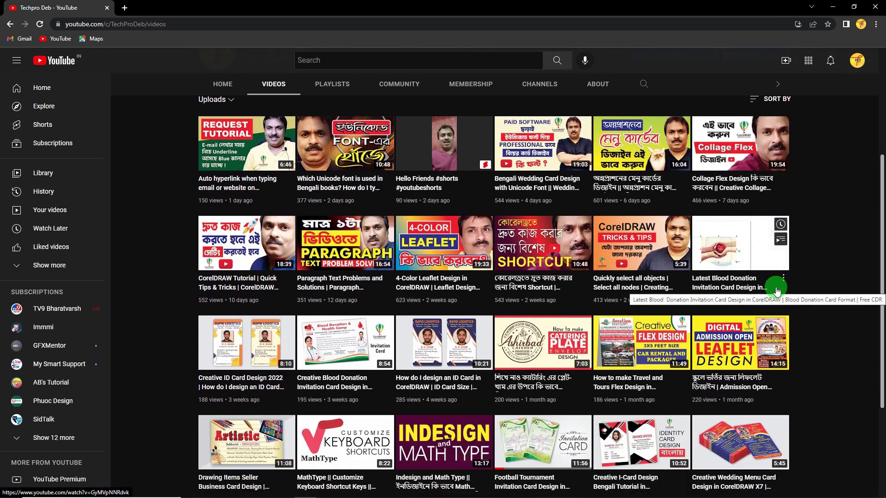
scroll(776, 291, "down", 3)
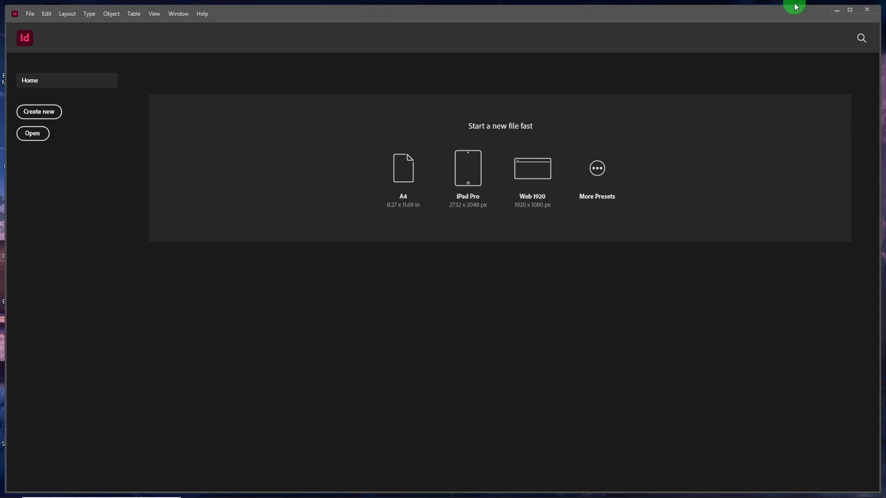
Step: Switch to InDesign, maximize its window, view the program's version information, and dismiss the Creative Cloud repair dialog
left_click(849, 9)
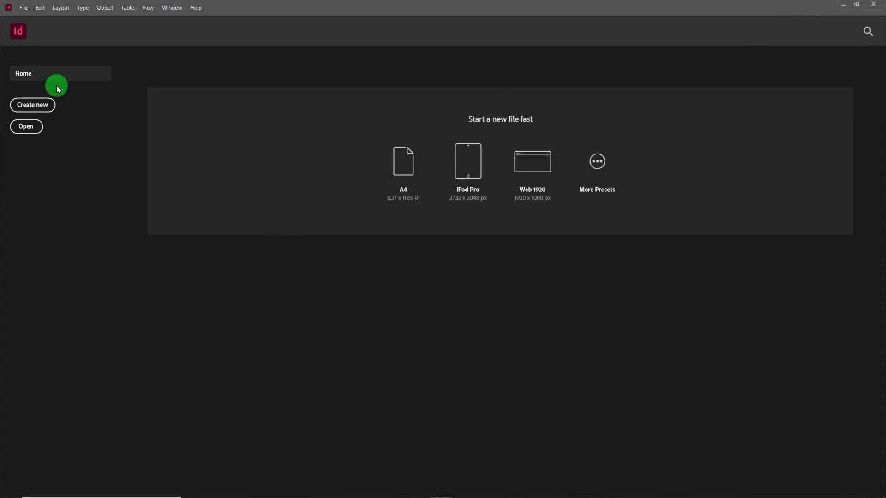
left_click(23, 7)
mouse_move(51, 8)
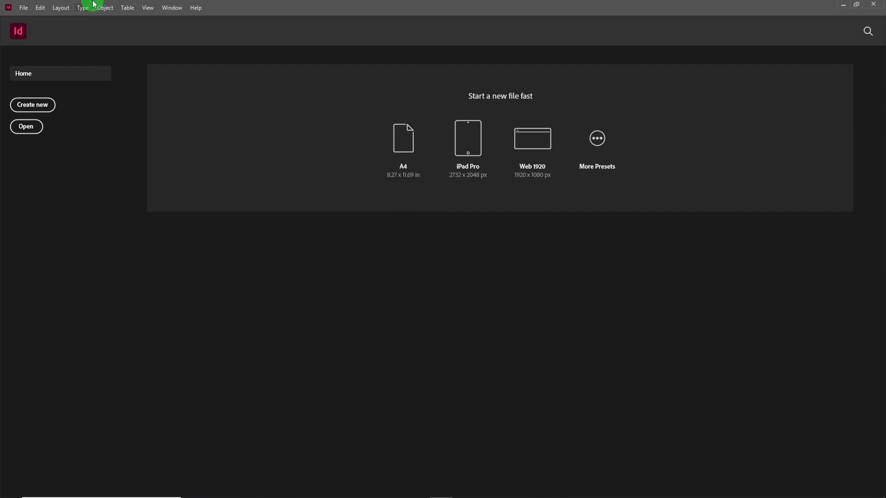
left_click(196, 7)
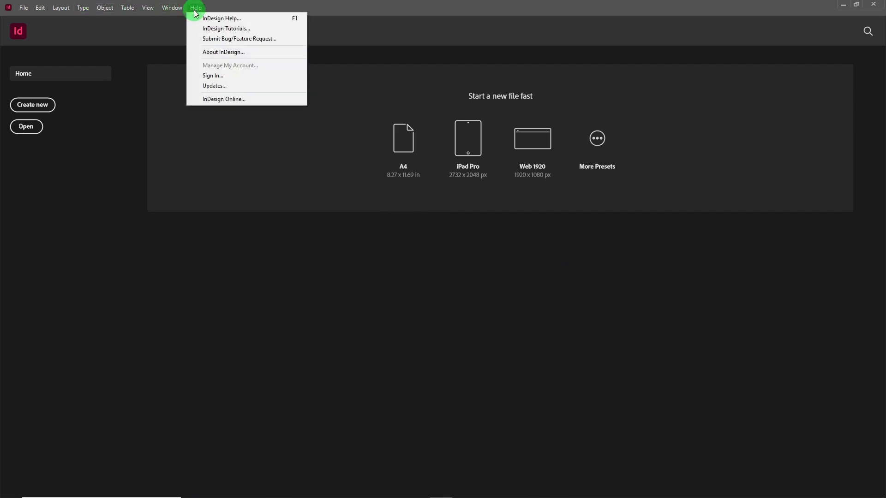
left_click(225, 52)
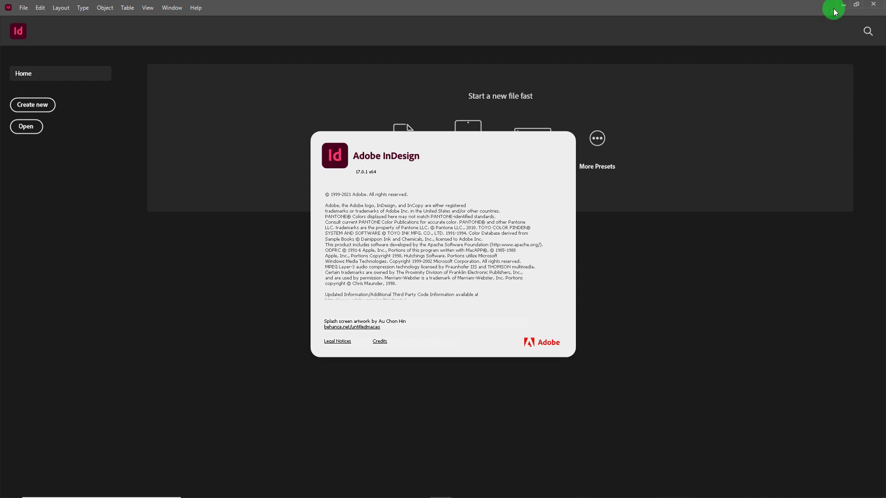
left_click(526, 272)
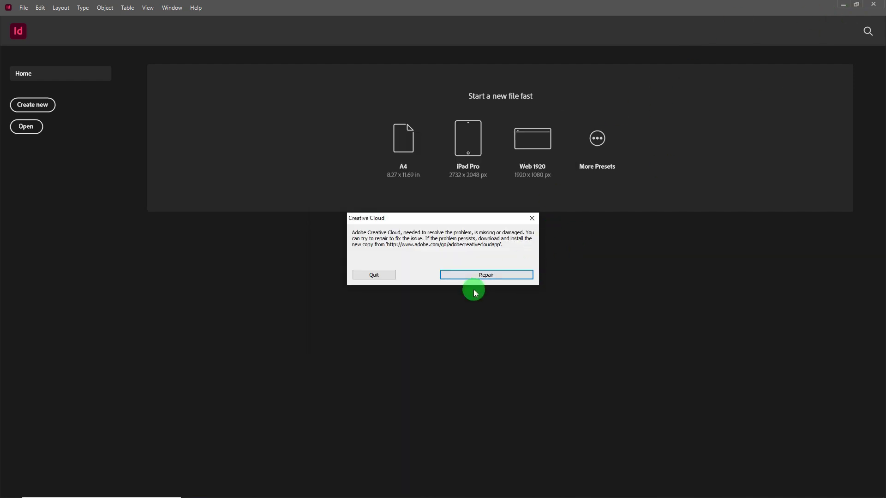
left_click(374, 275)
Step: Minimize InDesign and view the computer's system properties through This PC on the desktop
left_click(843, 5)
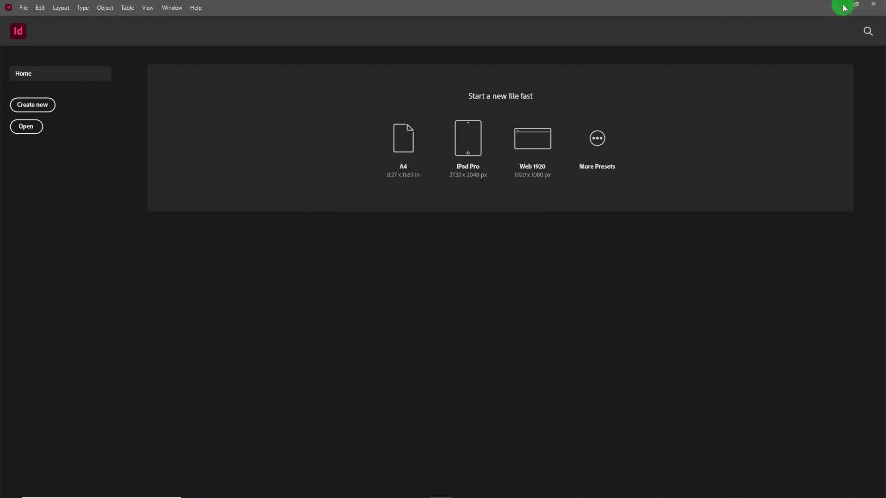
left_click(16, 43)
left_click(11, 30)
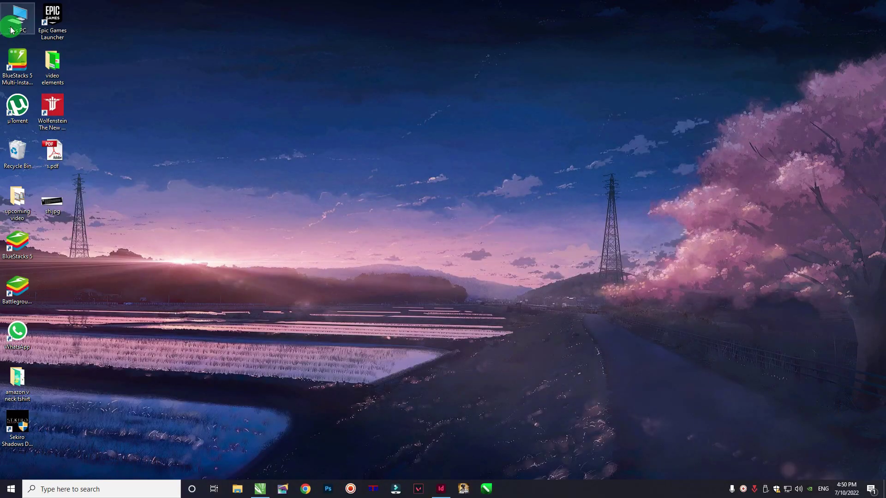
double_click(12, 20)
right_click(12, 20)
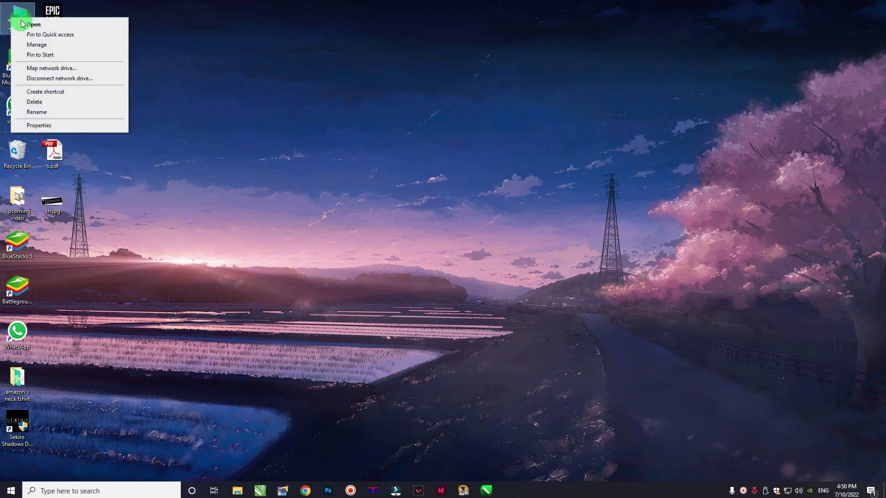
left_click(40, 124)
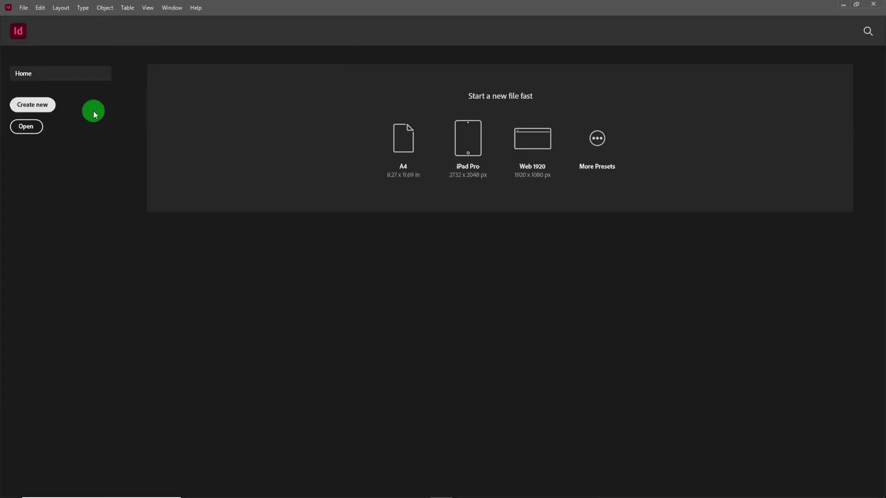
Step: Return to InDesign, start a new A4 document and set its units to centimeters
left_click(42, 104)
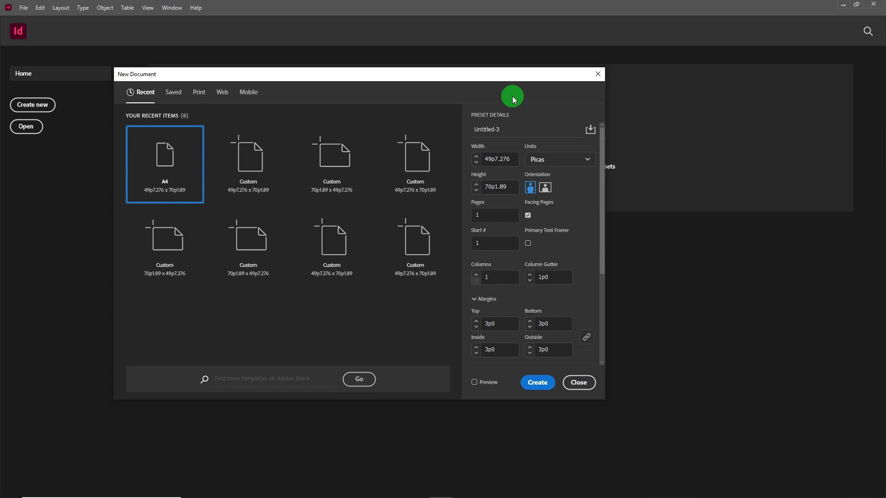
left_click_drag(510, 76, 486, 75)
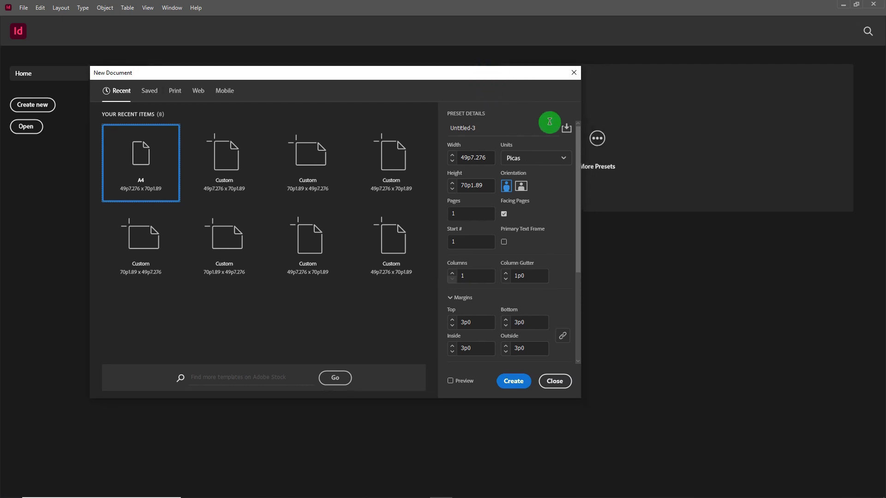
mouse_move(579, 143)
left_mouse_down()
mouse_move(575, 245)
mouse_move(589, 134)
left_mouse_up()
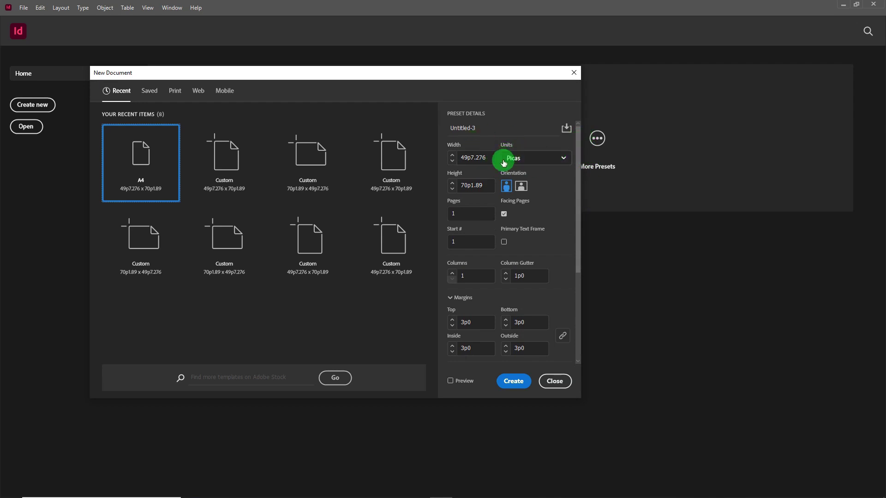
left_click(528, 159)
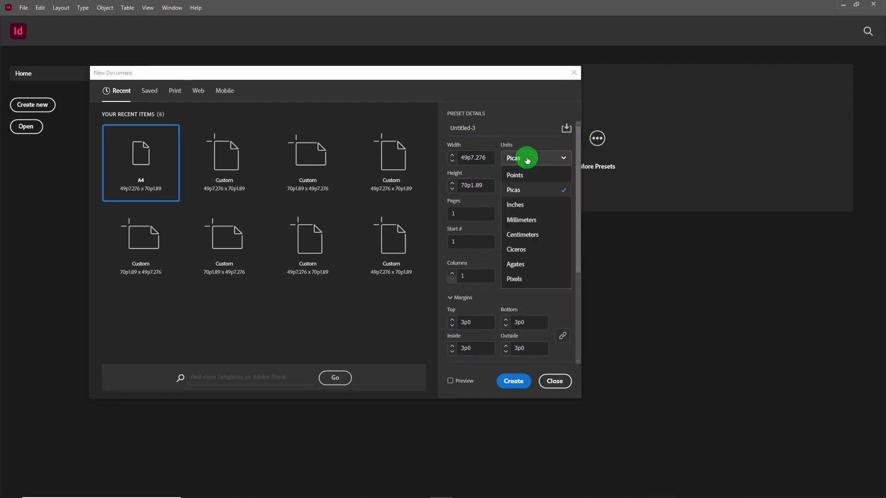
left_click(521, 237)
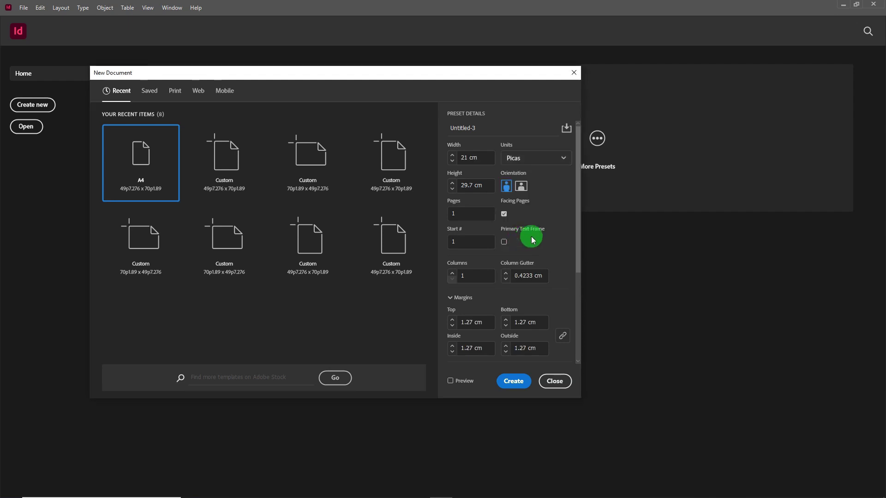
Step: Examine the new document's page, start number, column, margin, and bleed and slug settings
left_click_drag(575, 174, 565, 243)
scroll(566, 243, "up", 1)
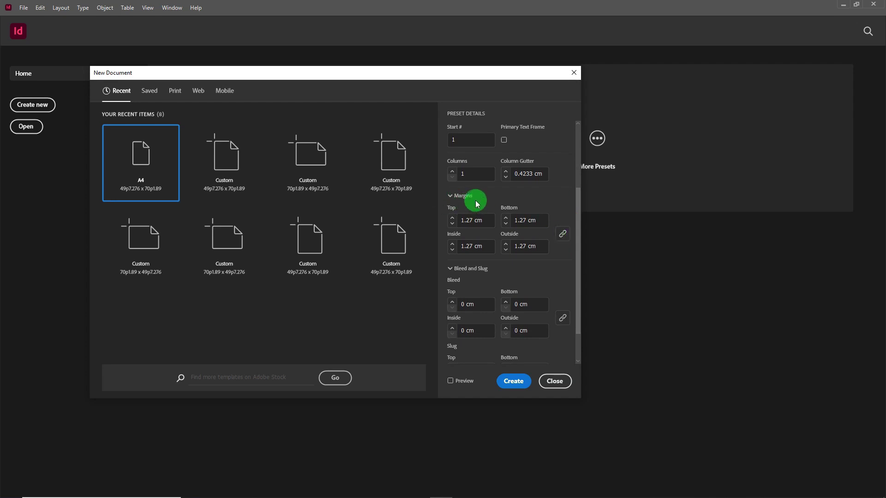
scroll(477, 204, "up", 3)
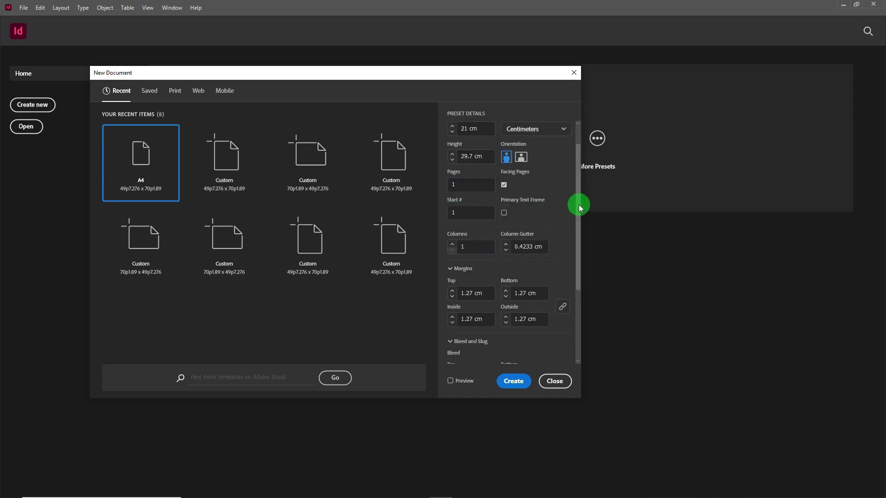
left_click_drag(578, 207, 578, 176)
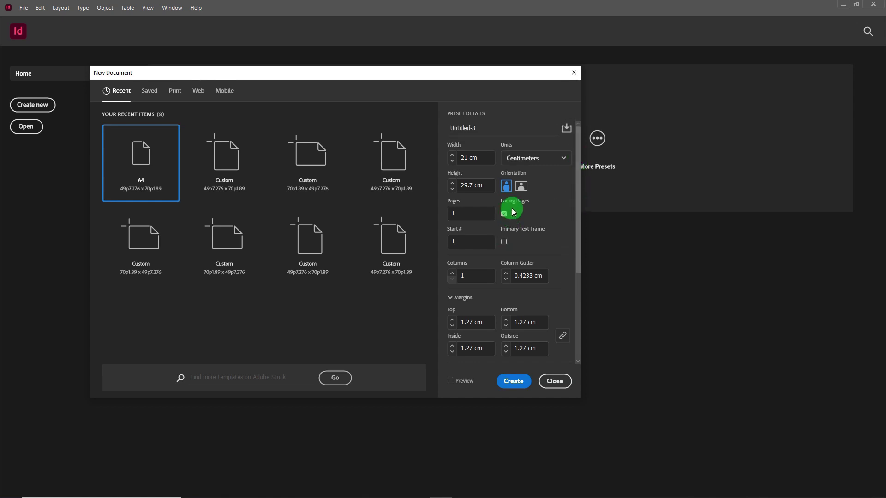
key("super+plus")
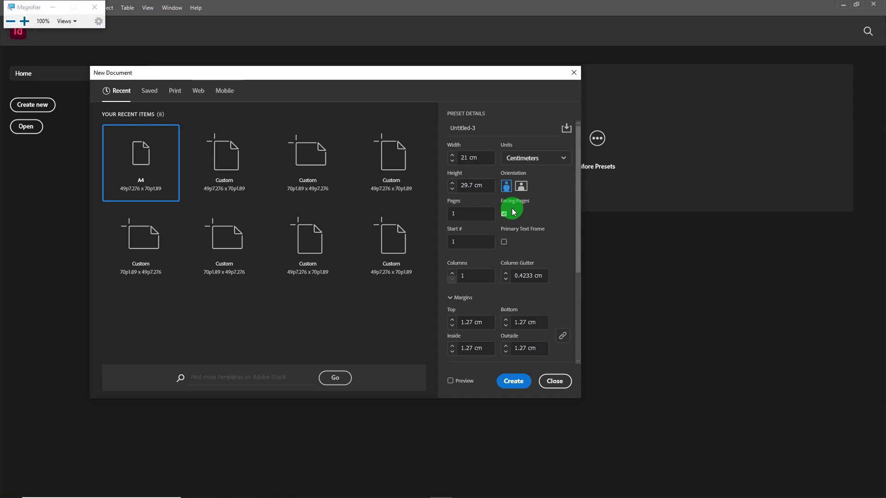
left_click(52, 7)
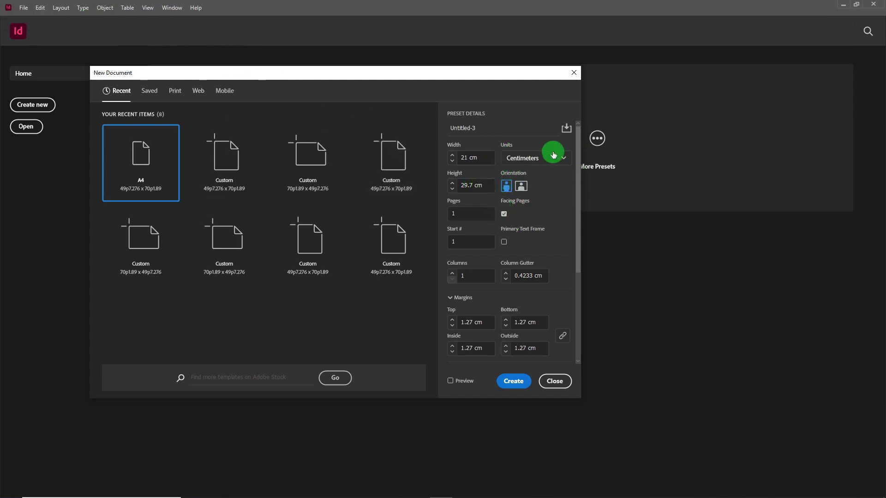
mouse_move(580, 185)
left_mouse_down()
mouse_move(578, 210)
mouse_move(576, 183)
left_mouse_up()
scroll(571, 188, "down", 2)
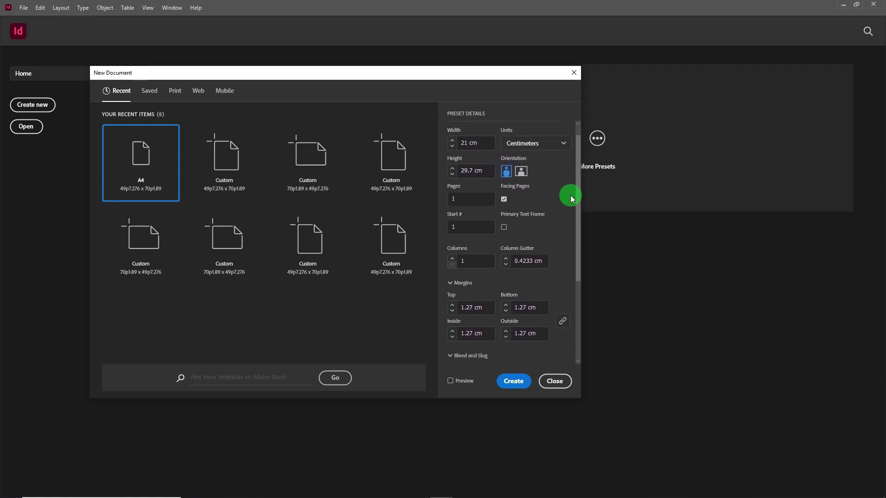
left_click_drag(571, 210, 577, 162)
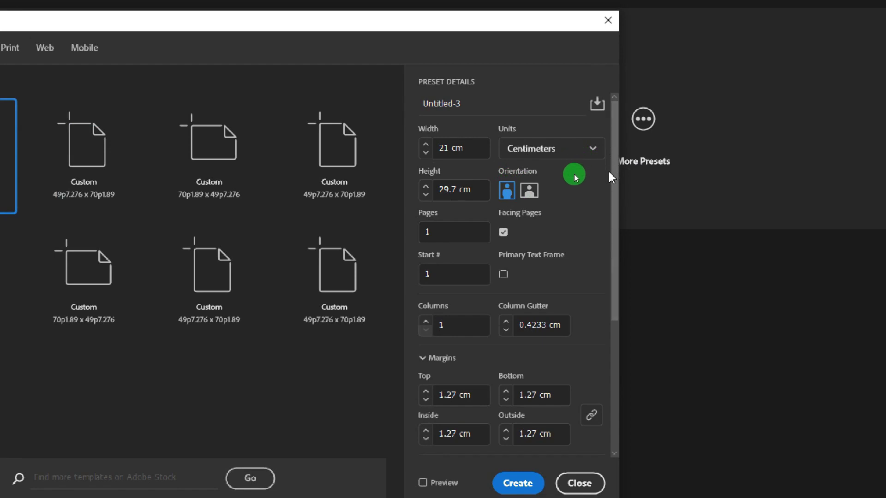
left_click_drag(615, 186, 616, 218)
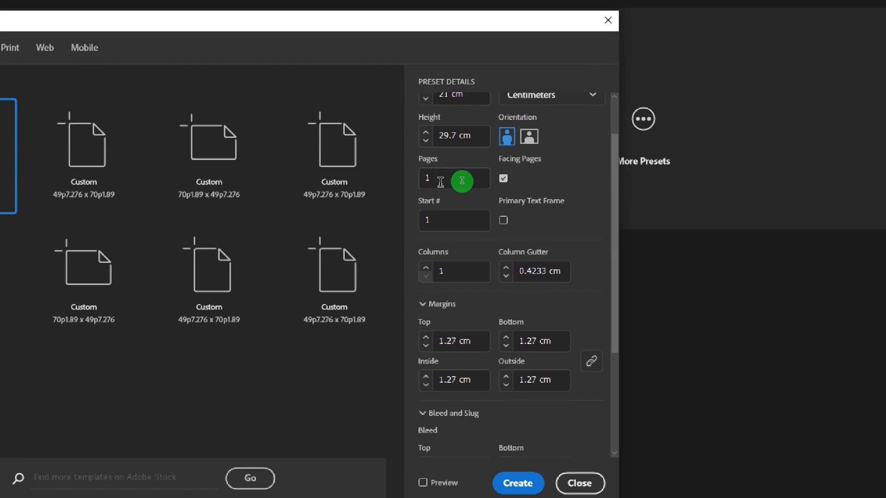
left_click(443, 222)
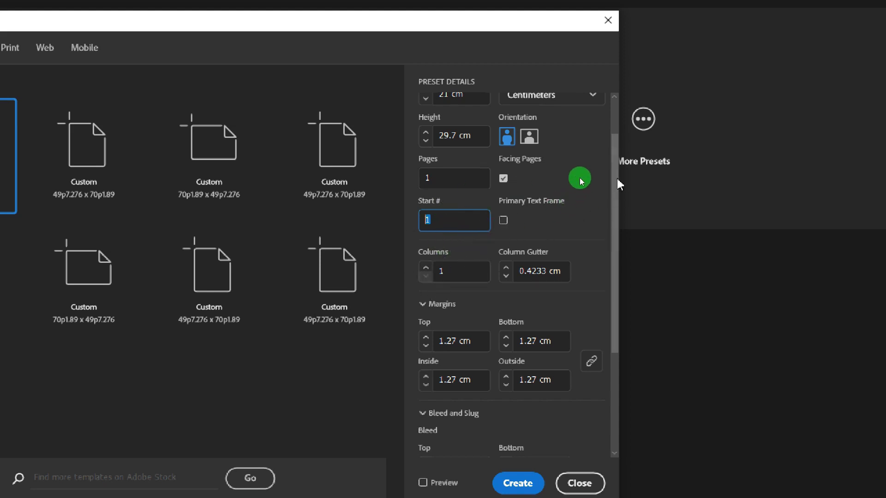
scroll(618, 178, "down", 3)
scroll(579, 211, "down", 2)
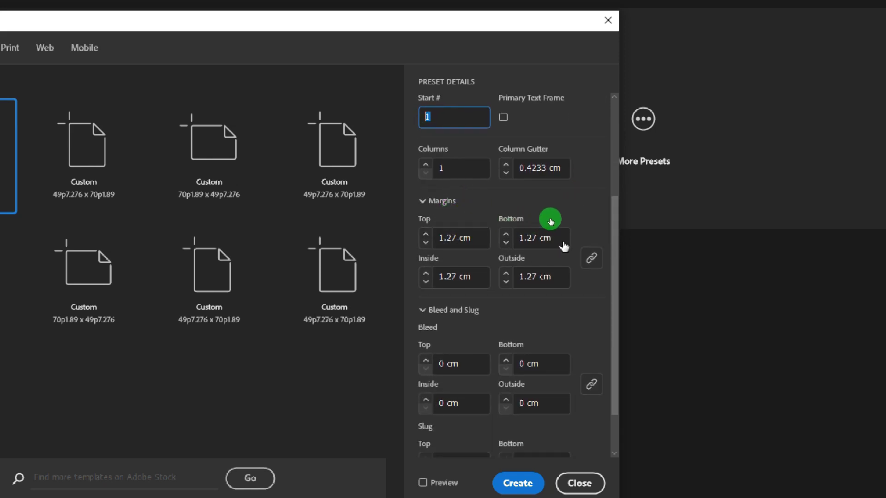
Step: Set the top, bottom, inside and outside margins of the new document to 8 cm
left_click(480, 240)
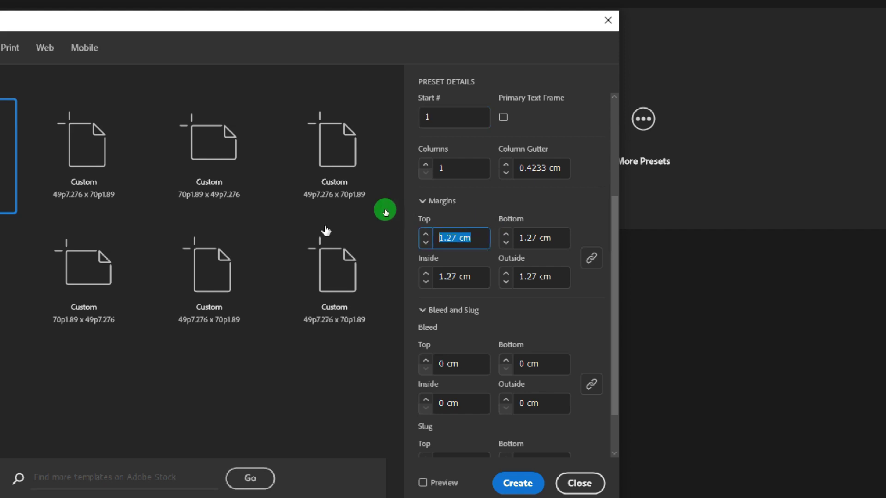
type("8")
key("Tab")
key("Tab")
key("Tab")
type("8")
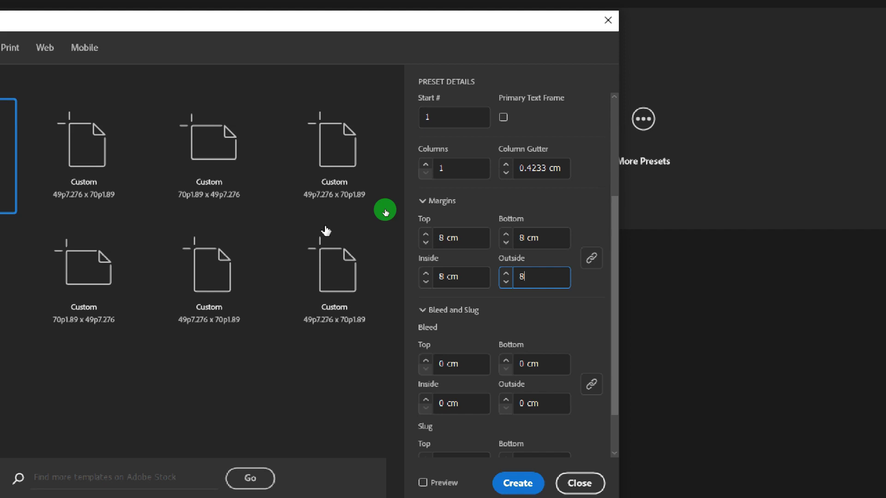
left_click(325, 231)
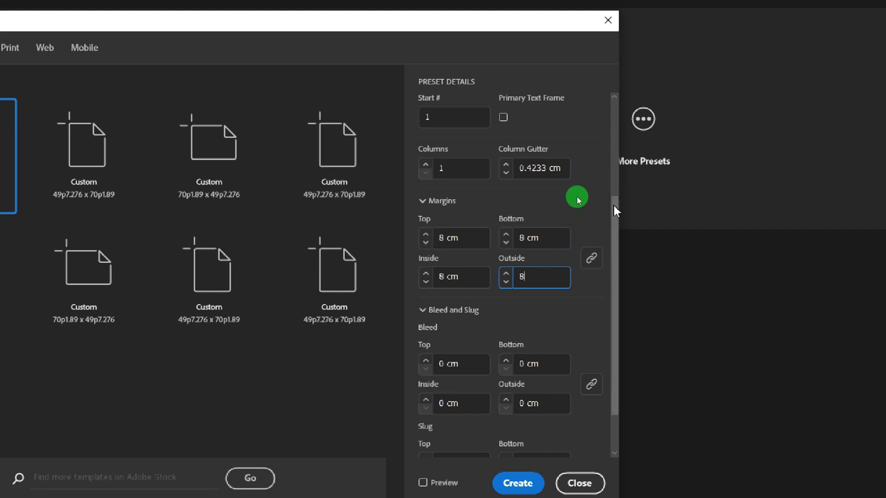
Step: Change the new document's measurement units to millimeters
scroll(578, 188, "up", 4)
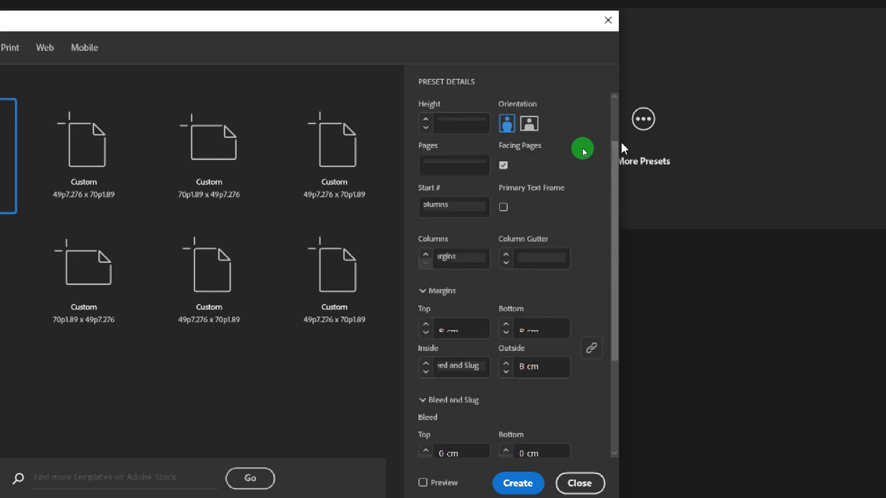
left_click(512, 153)
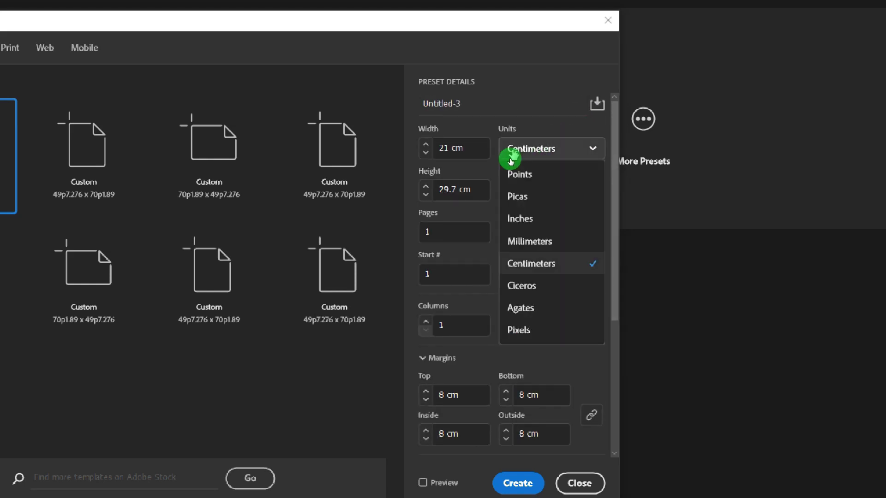
left_click(513, 243)
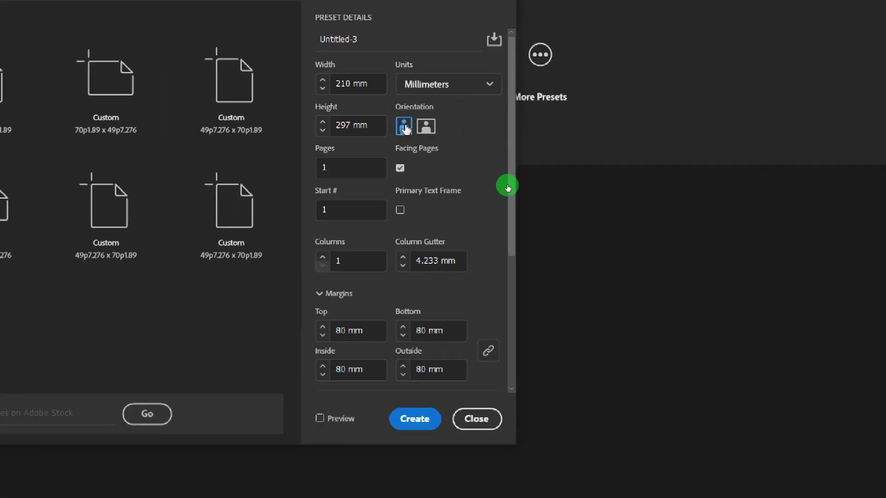
Step: Set the top, bottom, inside and outside margins to 8 mm and create the document
left_click_drag(513, 125, 511, 212)
left_click(368, 196)
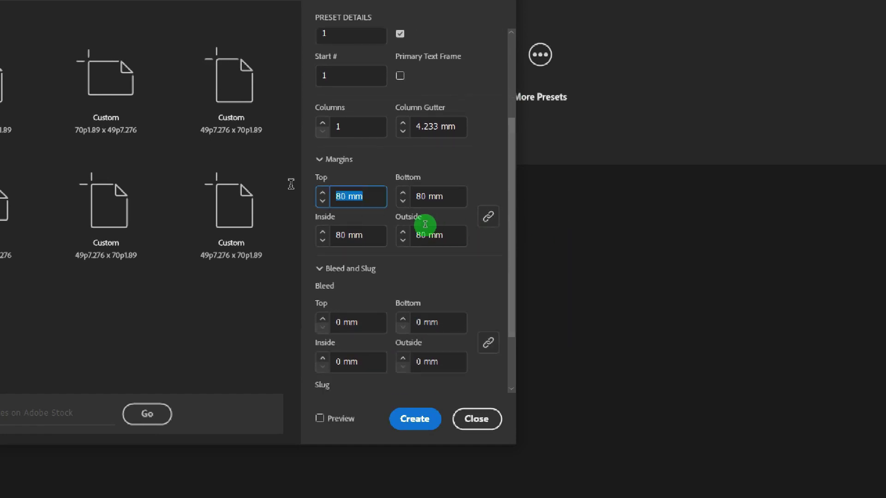
type("8")
key("Tab")
key("Tab")
type("8")
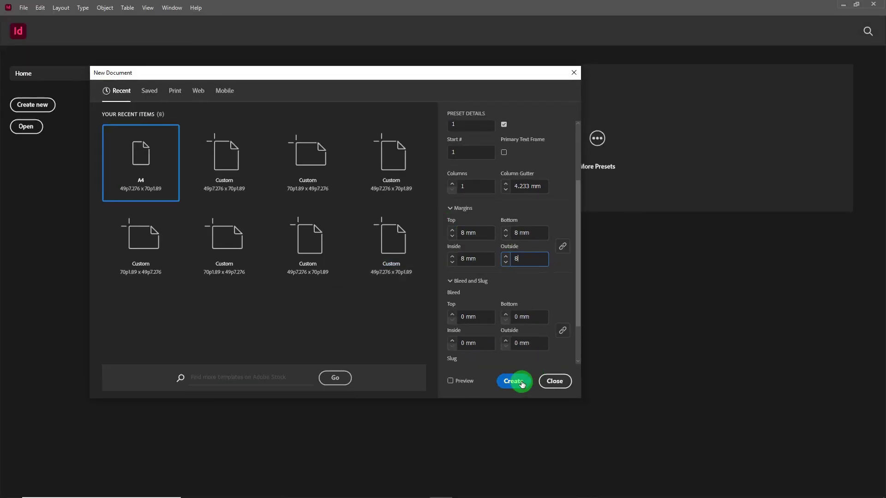
left_click(421, 424)
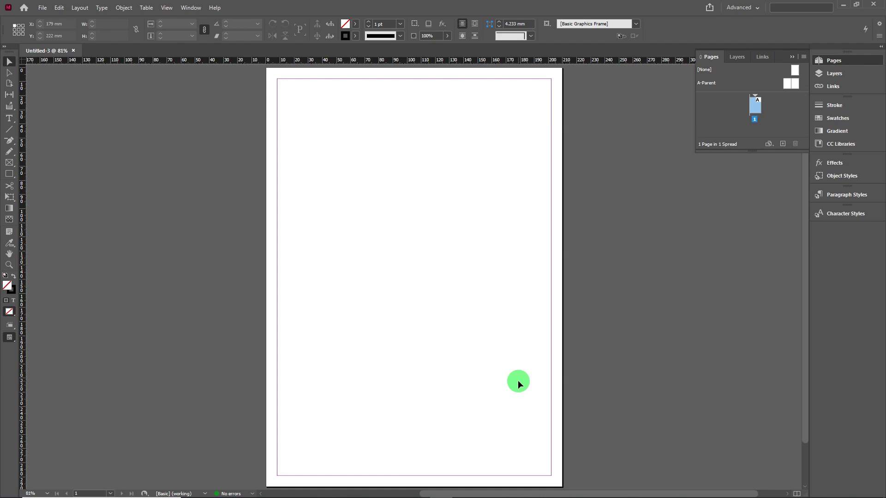
Step: Close the current document and start a new one measured in millimeters with landscape orientation
left_click(73, 51)
left_click(34, 105)
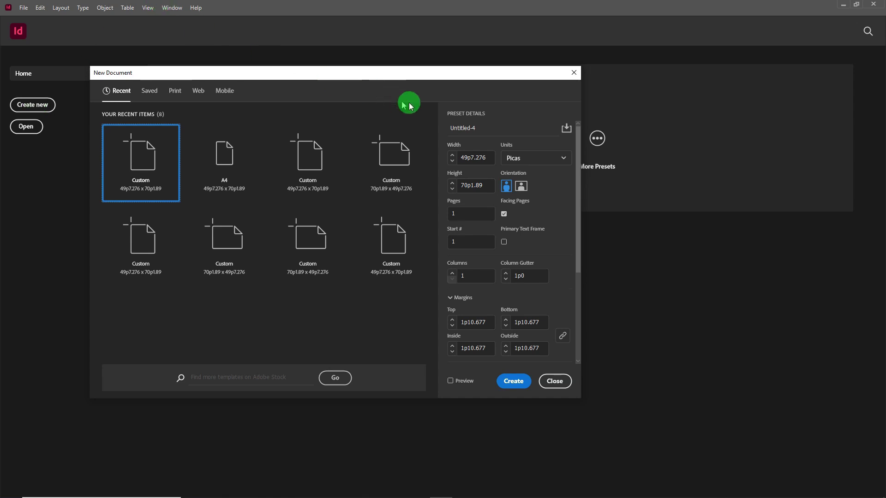
left_click(537, 162)
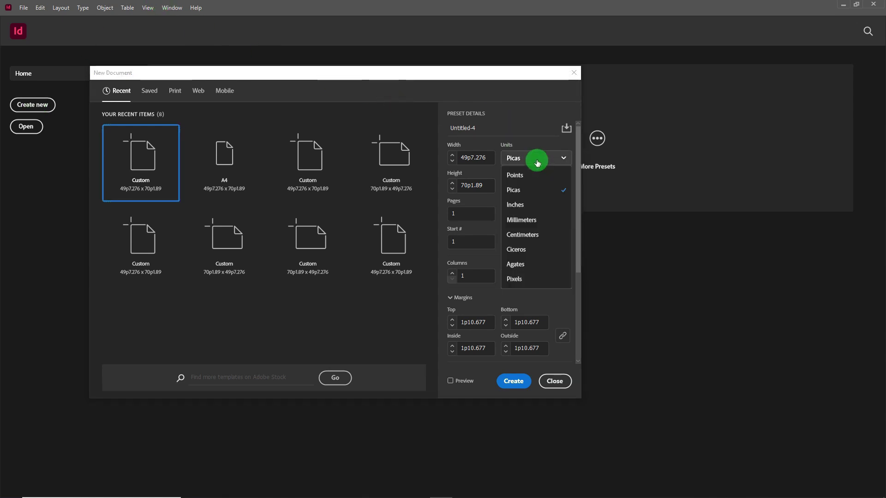
left_click(525, 221)
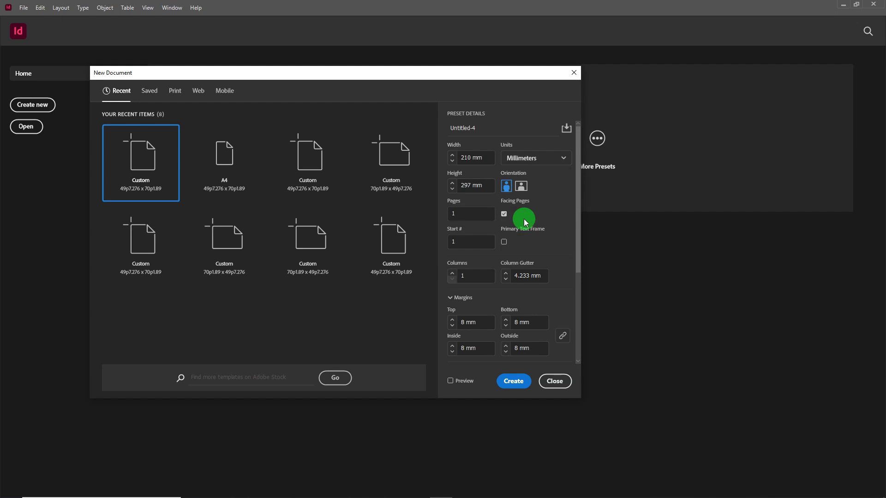
left_click(521, 187)
Step: Find and open the Windows Calculator alongside the new document settings
left_click(12, 490)
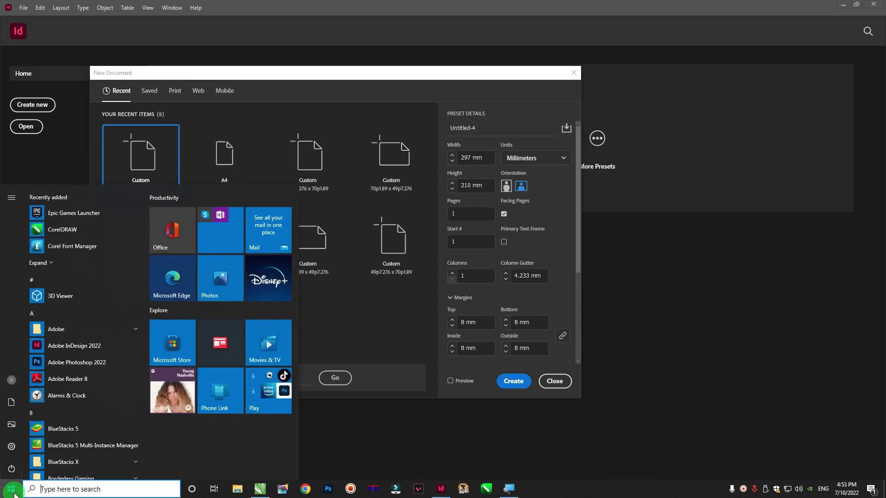
left_click(70, 490)
type("calcu")
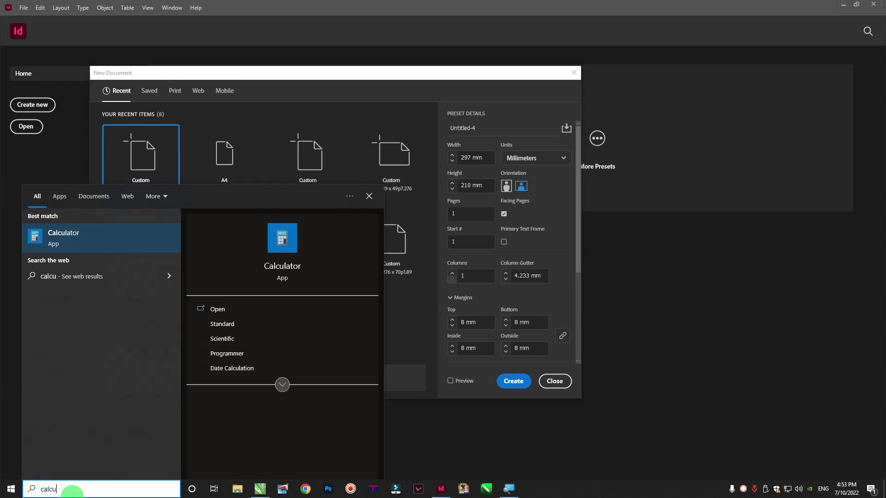
key("Escape")
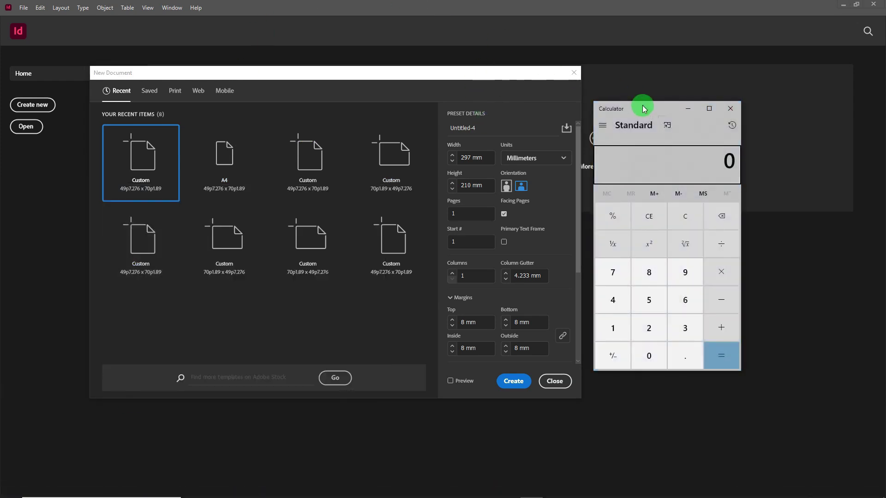
Step: Subtract 220 from the 297 mm page width in Calculator
left_click(470, 159)
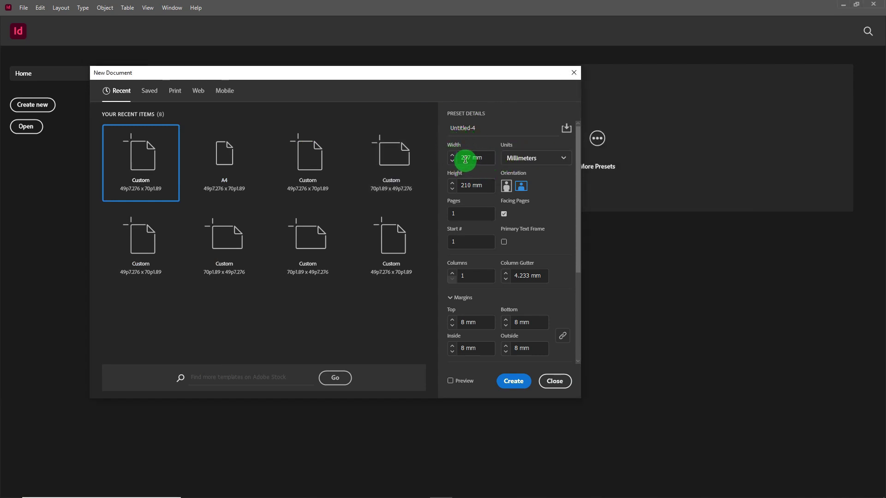
key("alt+Tab")
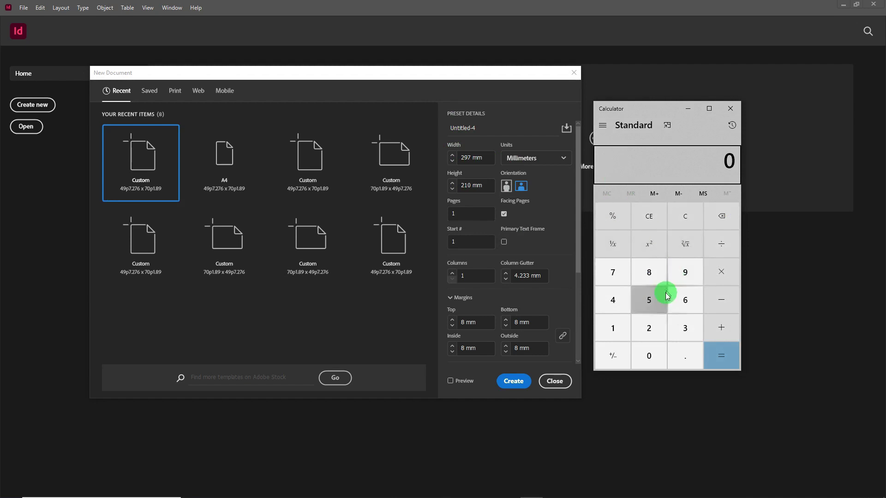
left_click(646, 328)
left_click(686, 272)
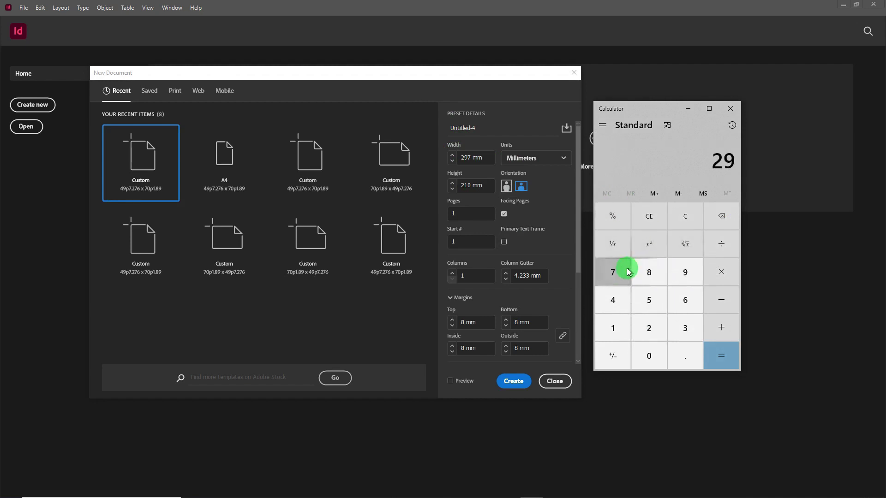
left_click(613, 272)
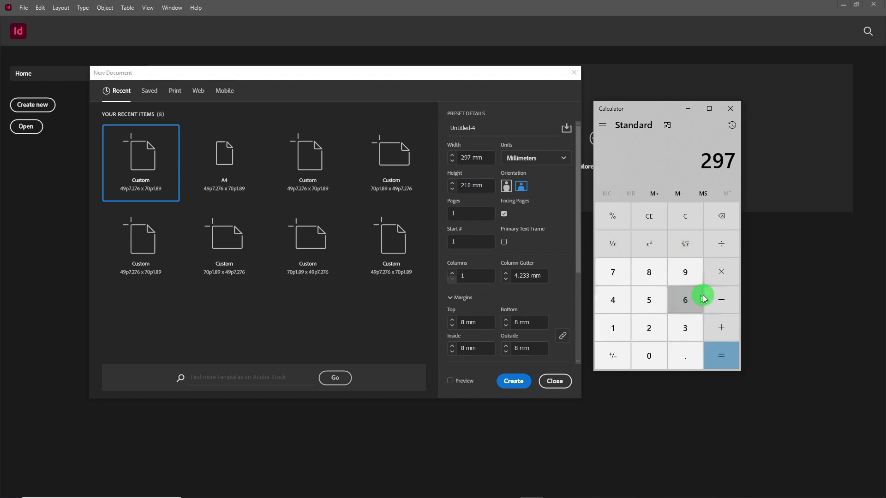
left_click(722, 302)
double_click(649, 328)
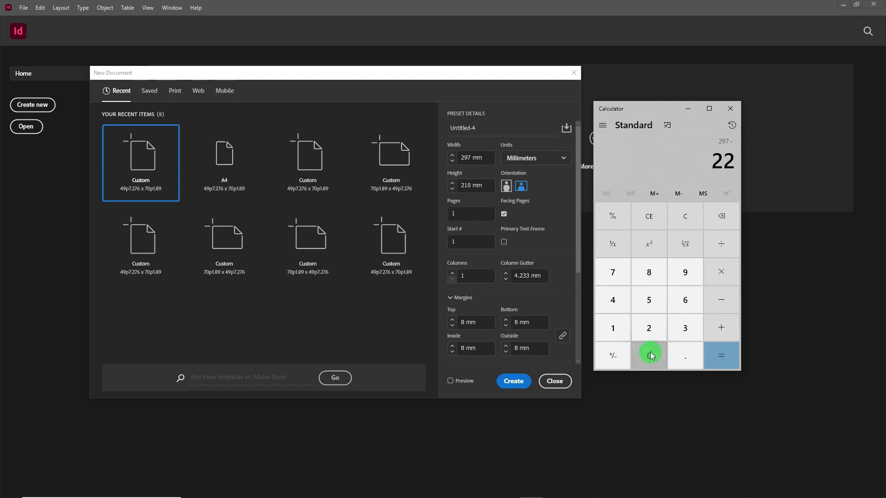
left_click(649, 356)
left_click(718, 350)
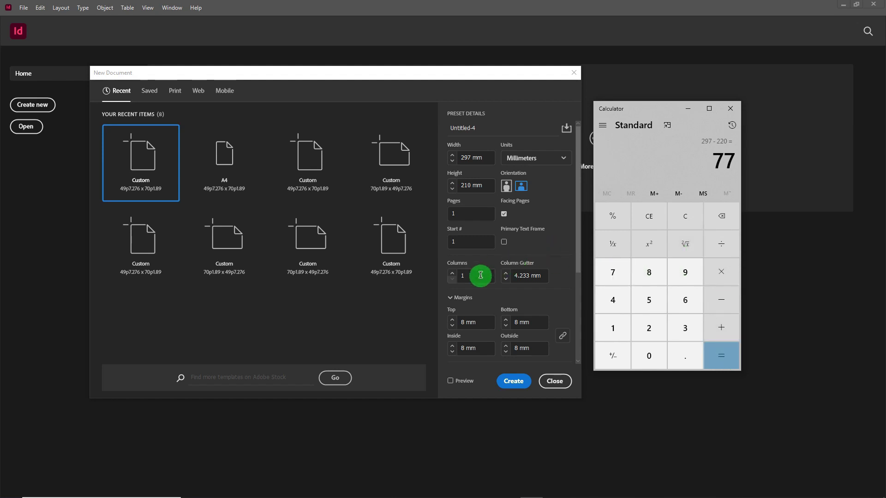
Step: Switch to InDesign and give the new document 2 columns with a 37 mm column gutter
left_click_drag(481, 275, 454, 276)
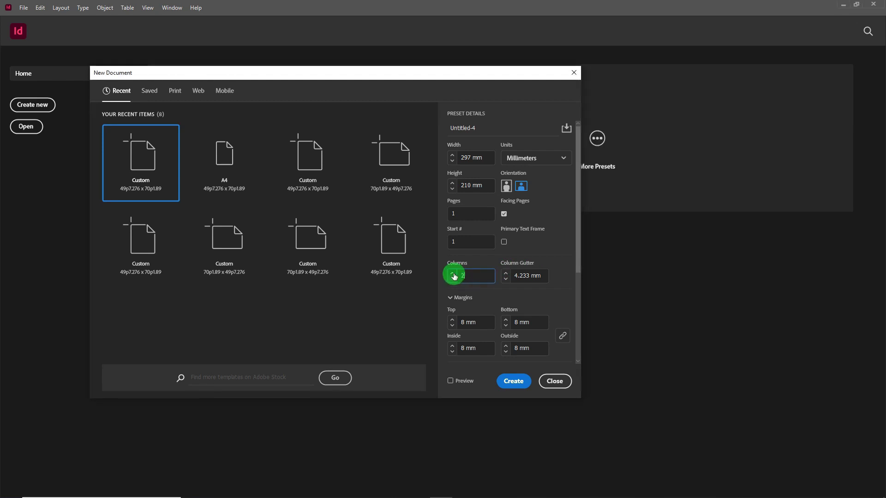
type("2")
key("Tab")
type("37")
Step: Switch to Calculator and subtract the 37 mm gutter from the remaining 77 mm
key("alt+Tab")
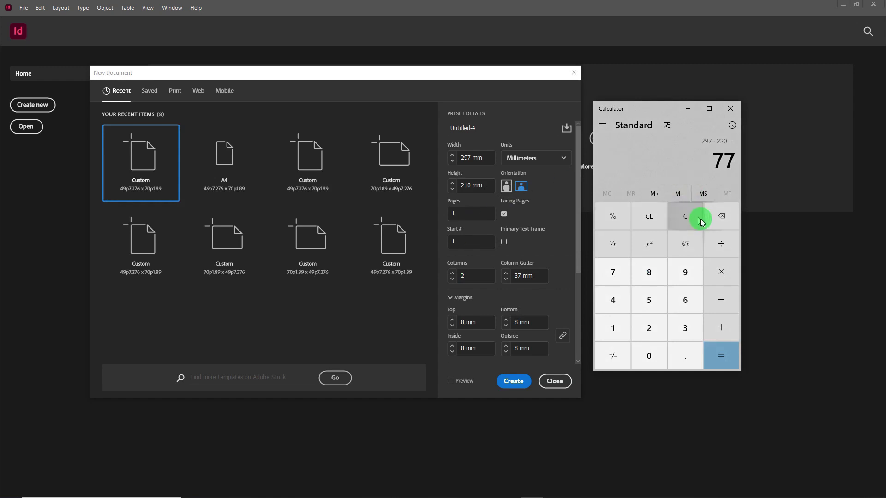
left_click(722, 304)
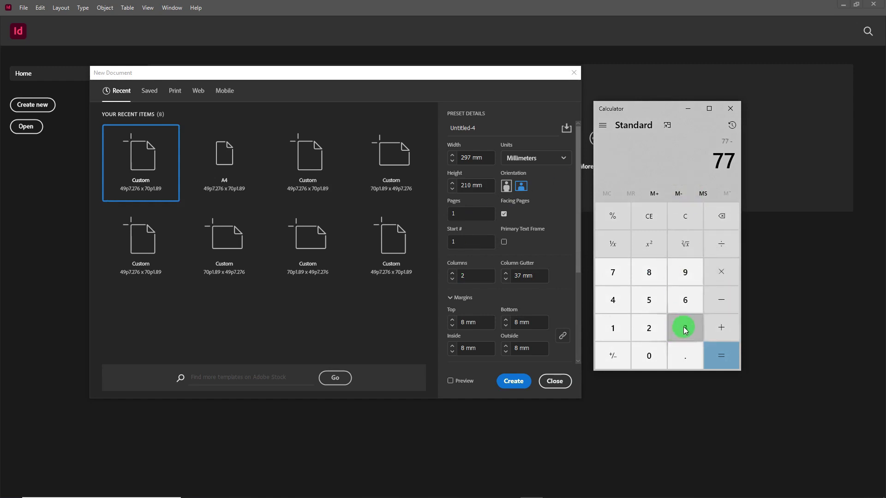
left_click(684, 327)
left_click(617, 275)
left_click(721, 359)
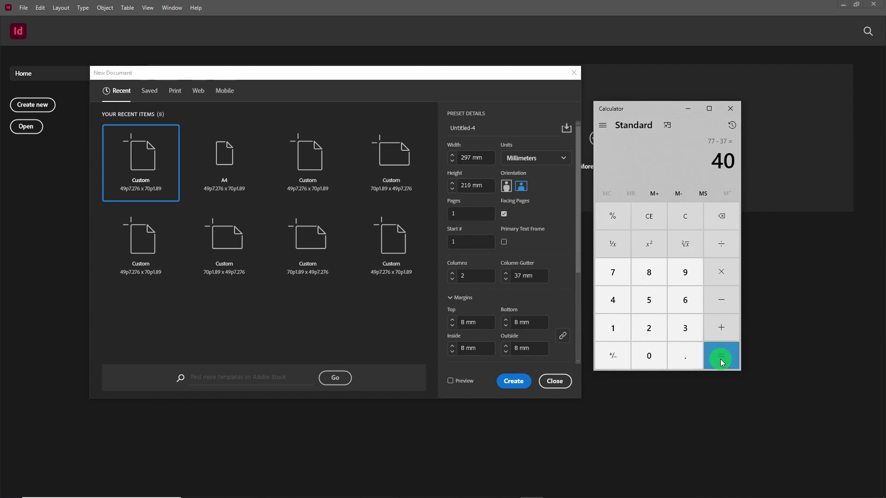
left_click(614, 223)
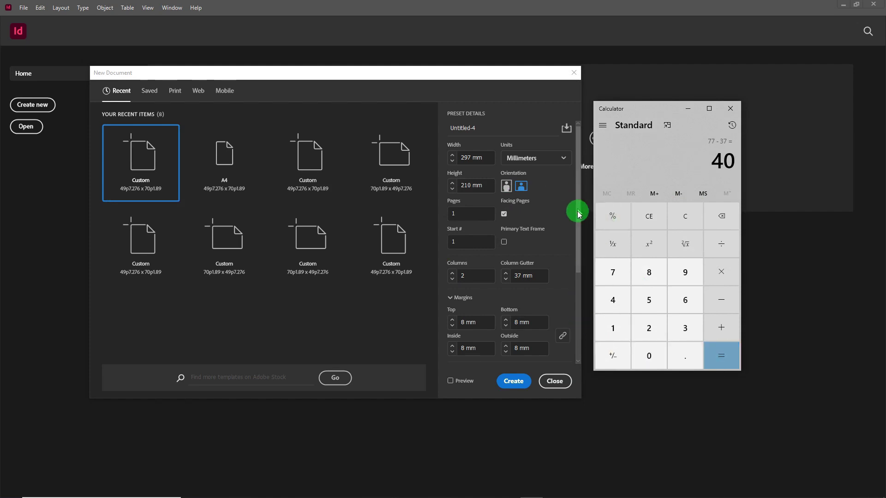
Step: Switch to InDesign, unlink the margin settings and set the inside and outside margins to 20 mm each
left_click_drag(577, 210, 578, 251)
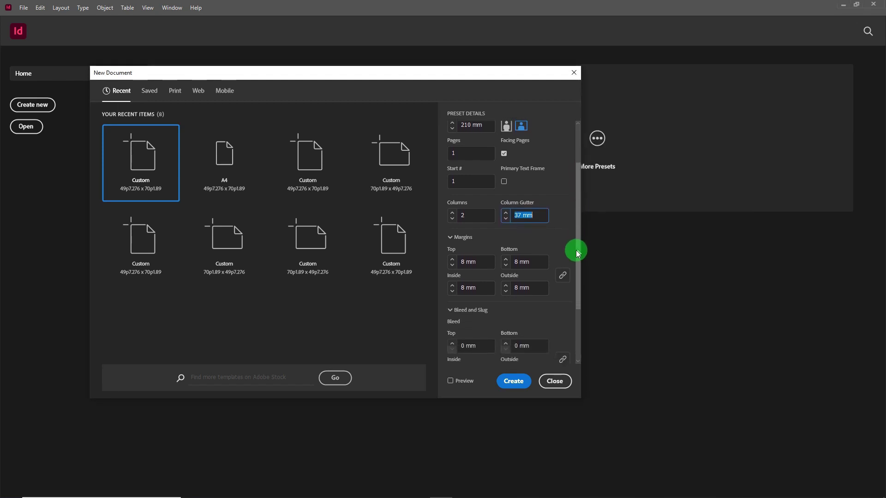
left_click(564, 276)
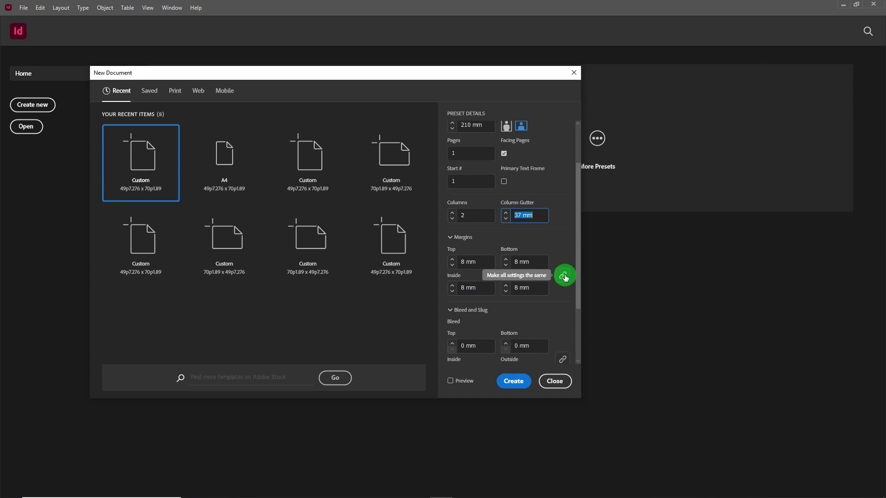
left_click(484, 287)
type("0")
key("Tab")
type("20")
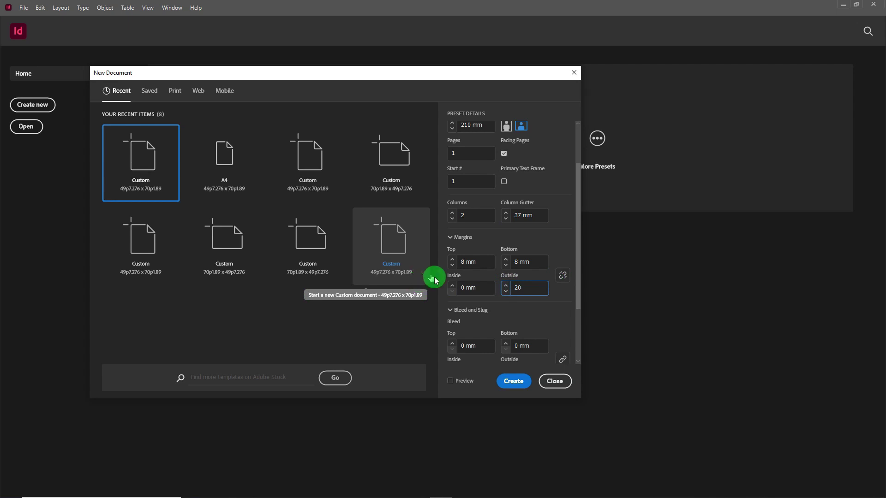
left_click(457, 287)
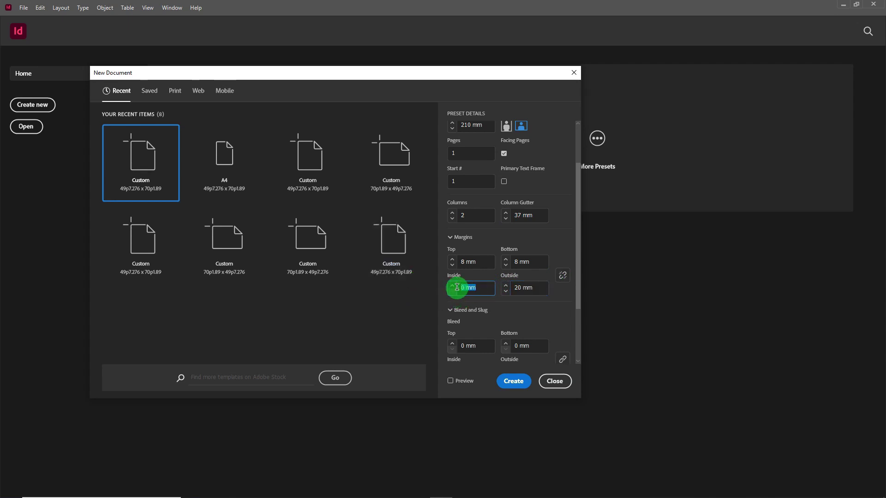
type("20")
key("Tab")
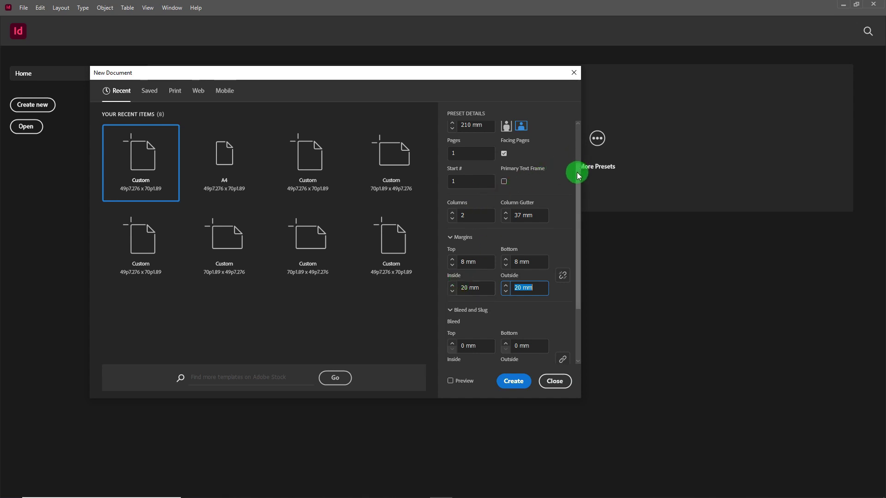
Step: Check the new document's page height and switch to Calculator
left_click_drag(578, 172, 580, 138)
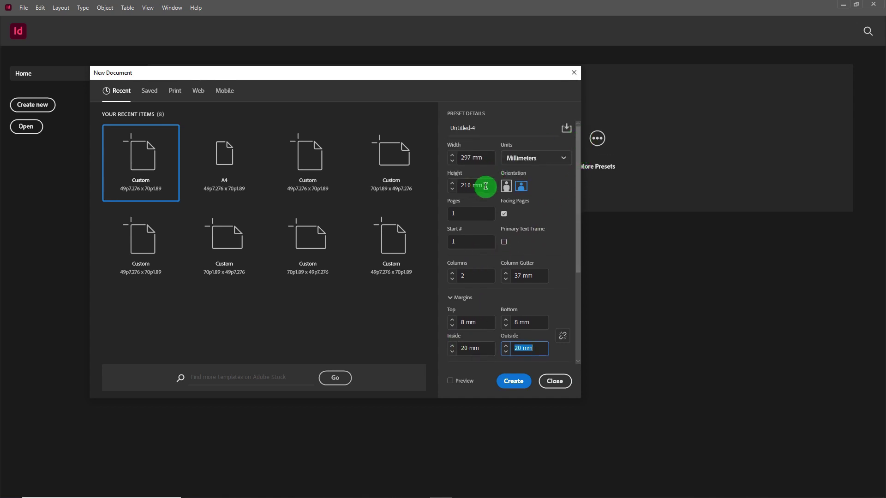
left_click(453, 185)
key("alt+Tab")
key("alt+Tab")
key("alt+Tab")
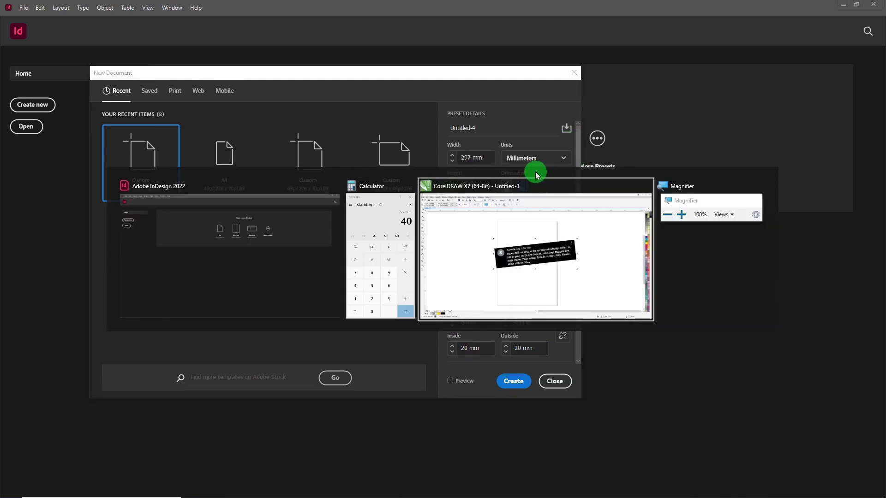
key("alt+Tab")
key("alt+Tab")
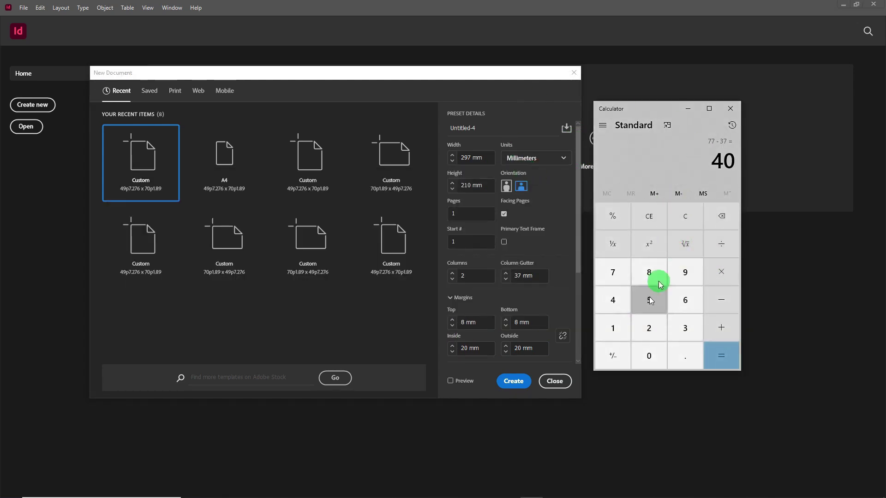
Step: Clear the previous calculation and subtract 185 from the 210 mm page height
left_click(687, 219)
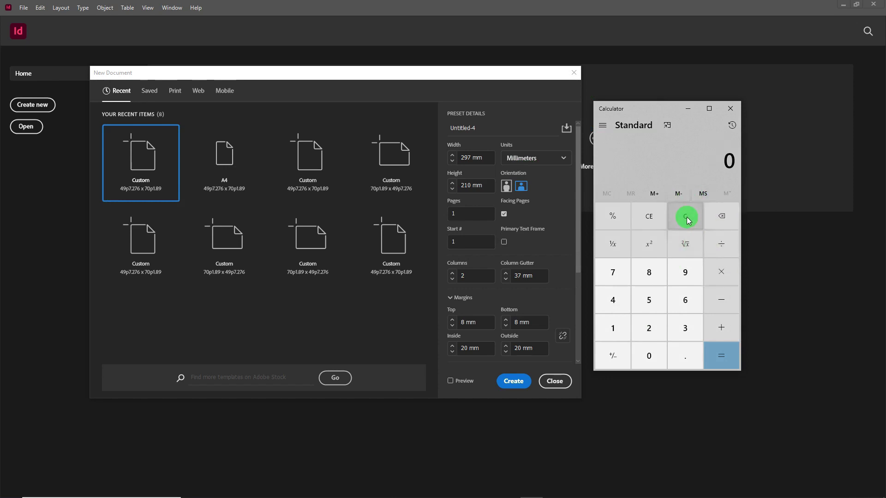
left_click(649, 327)
left_click(610, 333)
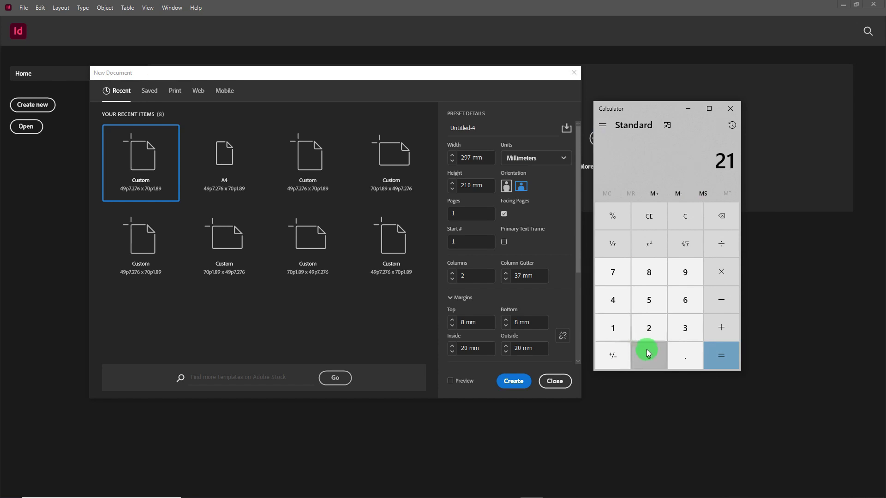
left_click(649, 353)
left_click(721, 301)
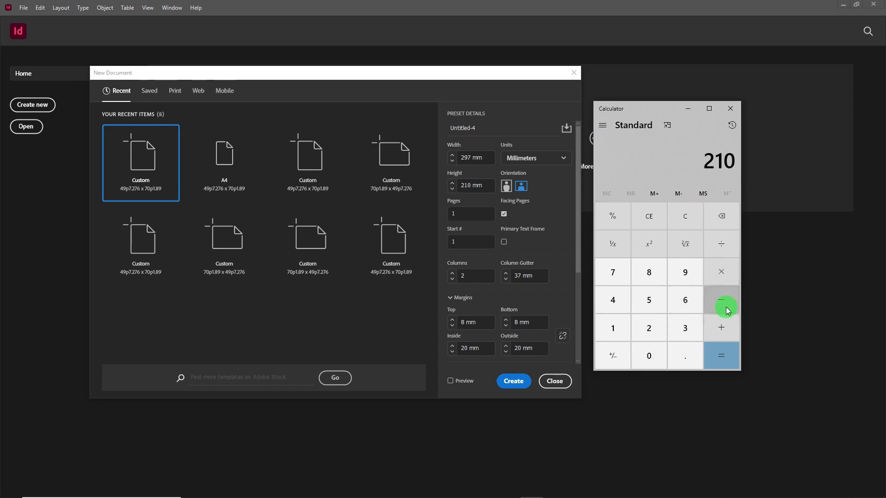
left_click(613, 329)
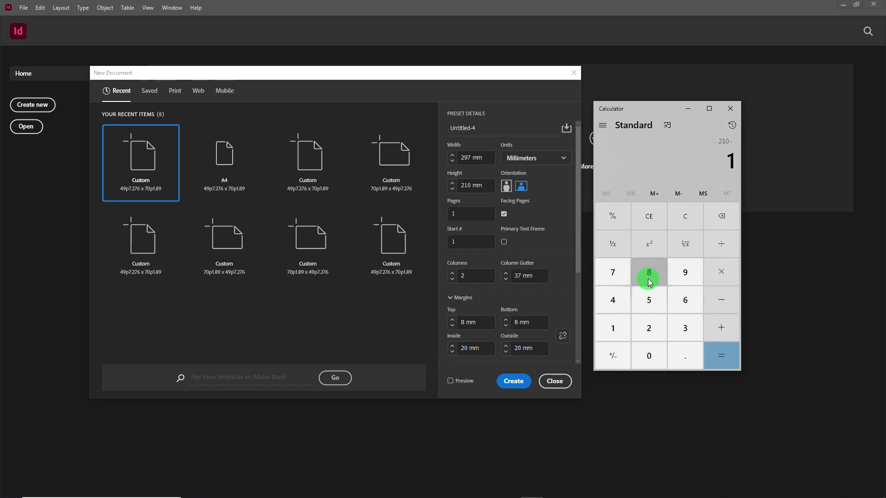
left_click(648, 273)
left_click(649, 305)
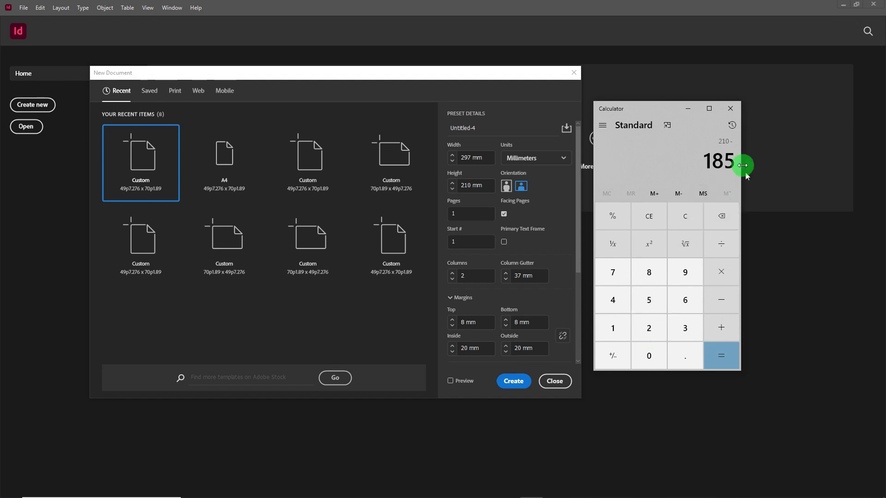
left_click(724, 357)
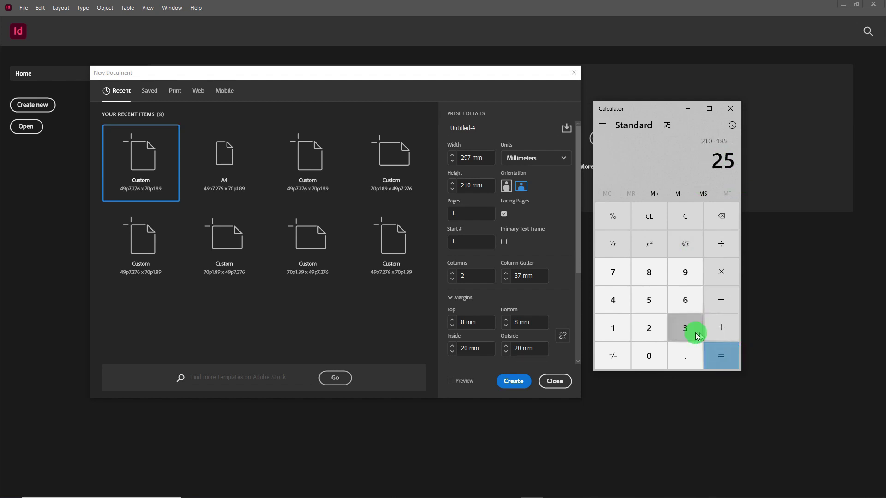
Step: Switch to InDesign and set the bottom margin to 12 mm and the top margin to 13 mm
left_click_drag(580, 235, 580, 259)
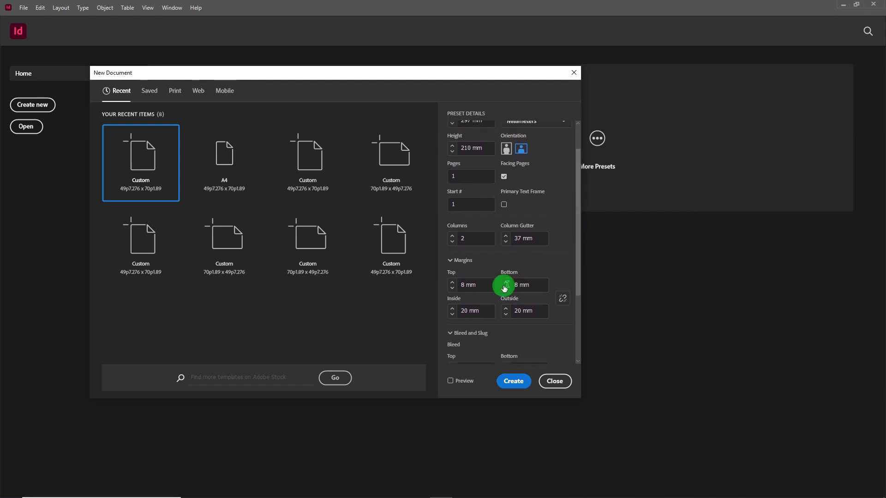
left_click(466, 285)
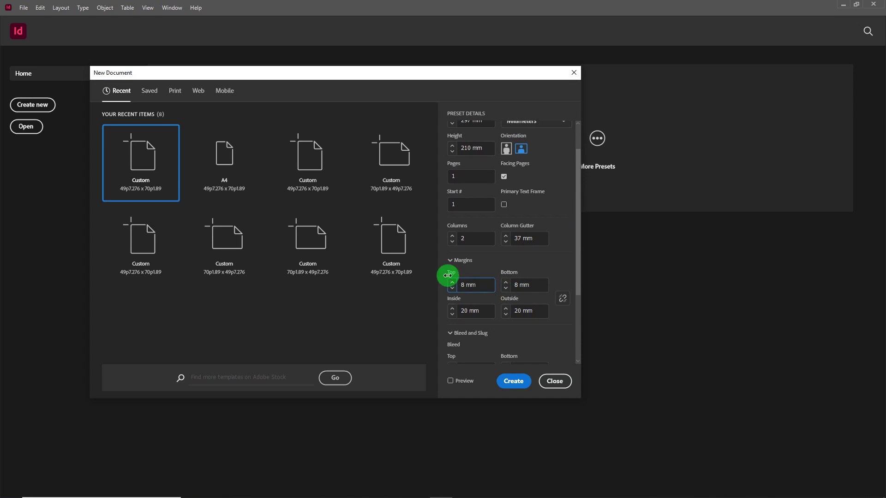
key("Tab")
type("12")
left_click(480, 284)
type("1")
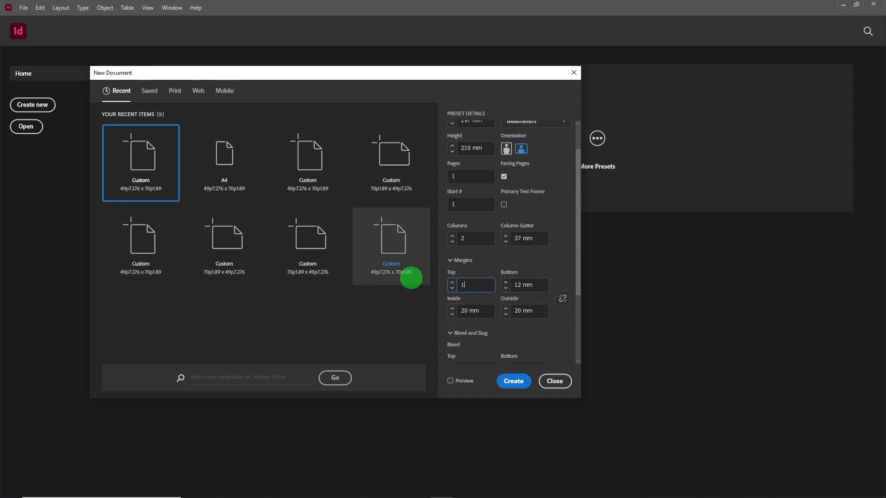
key("ctrl+a")
type("13")
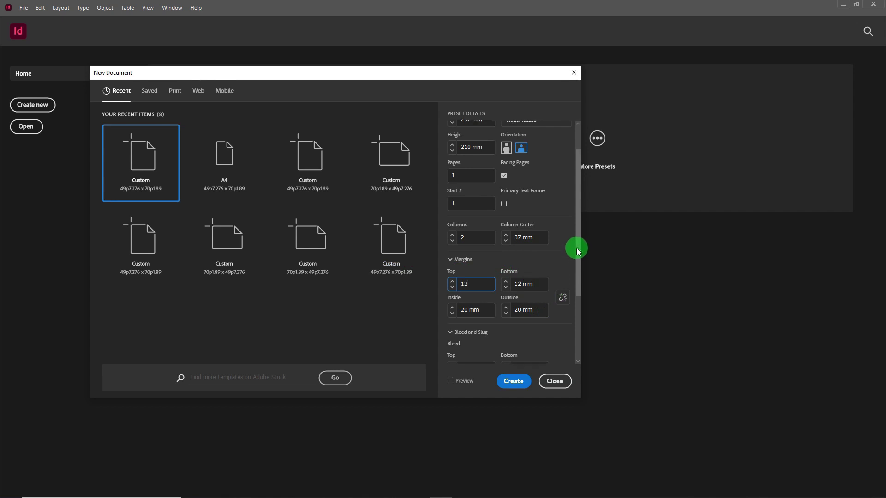
Step: Create the landscape two-column document with the 37 mm gutter and the entered margins
scroll(578, 247, "down", 1)
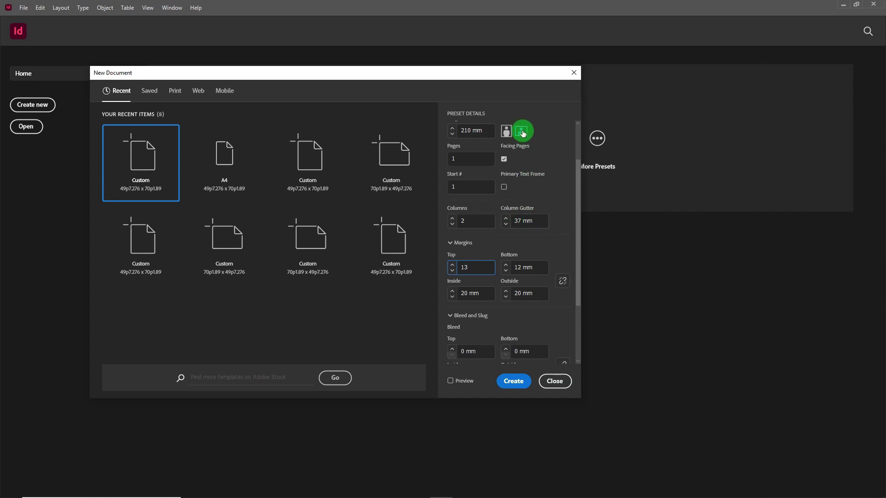
left_click(512, 382)
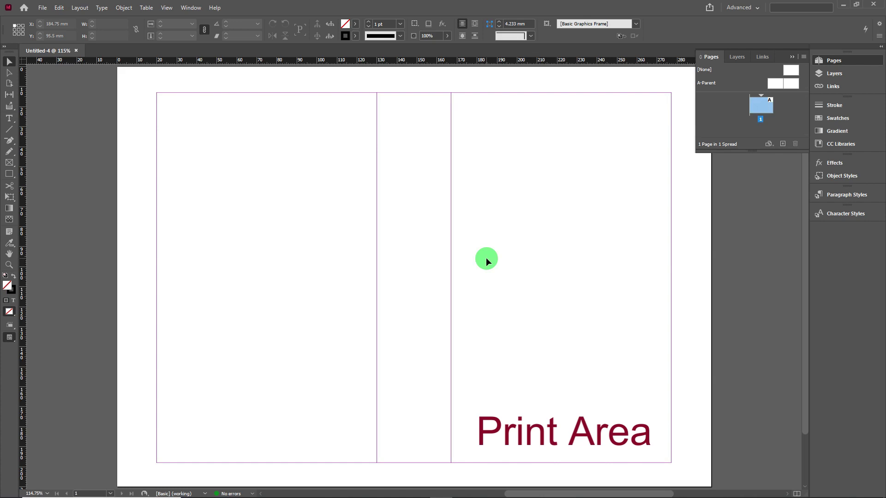
Step: Draw a 110 × 185 mm rectangle filling the first column and move it into the second column
left_click(9, 175)
left_click_drag(156, 93, 378, 463)
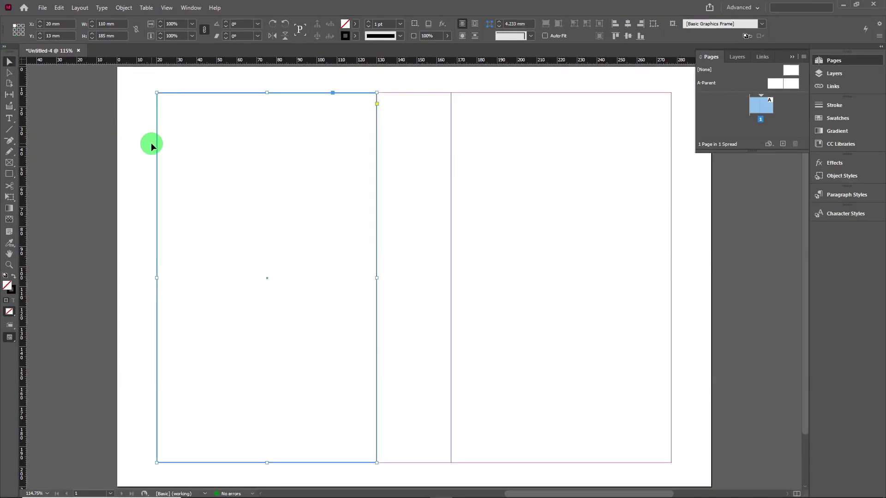
left_click_drag(376, 138, 671, 141)
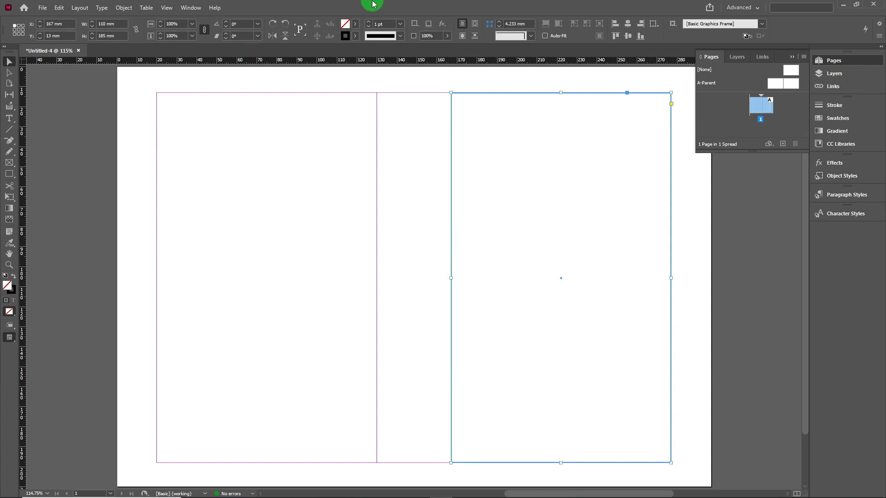
Step: Draw a 110 × 185 mm rectangle in the second column of the A-Parent spread's left page, and return to page 1
left_click(111, 494)
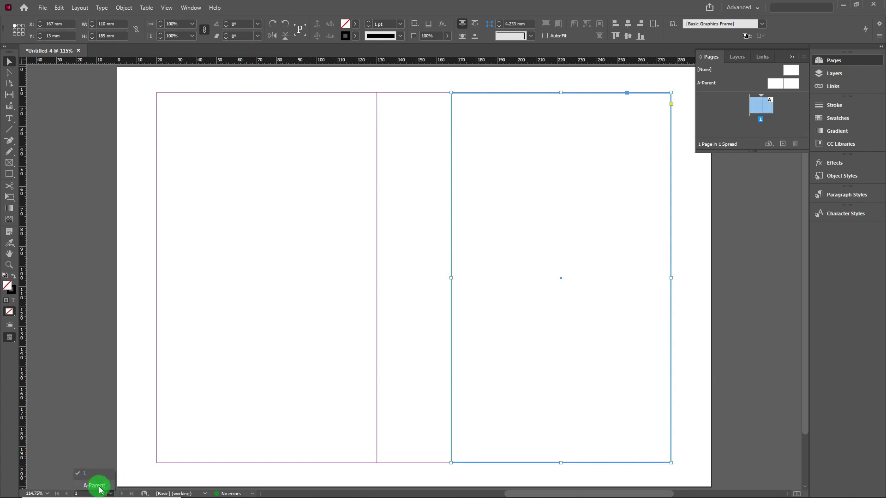
left_click(94, 485)
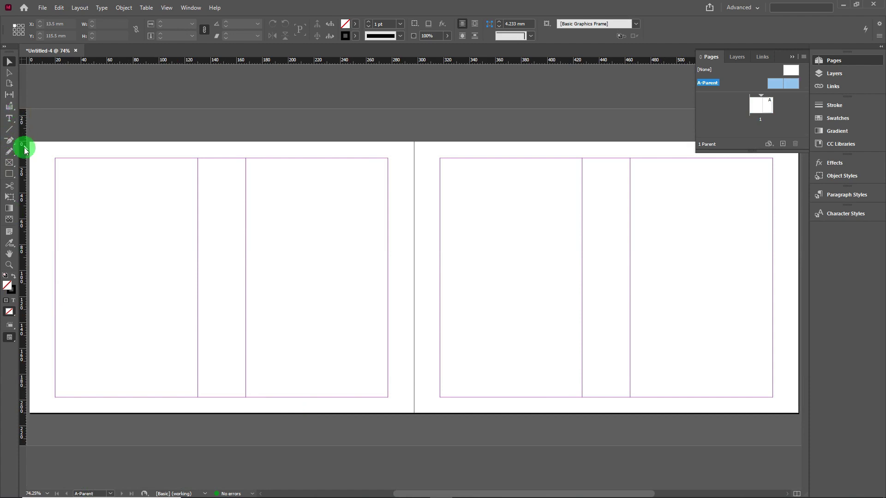
left_click(10, 173)
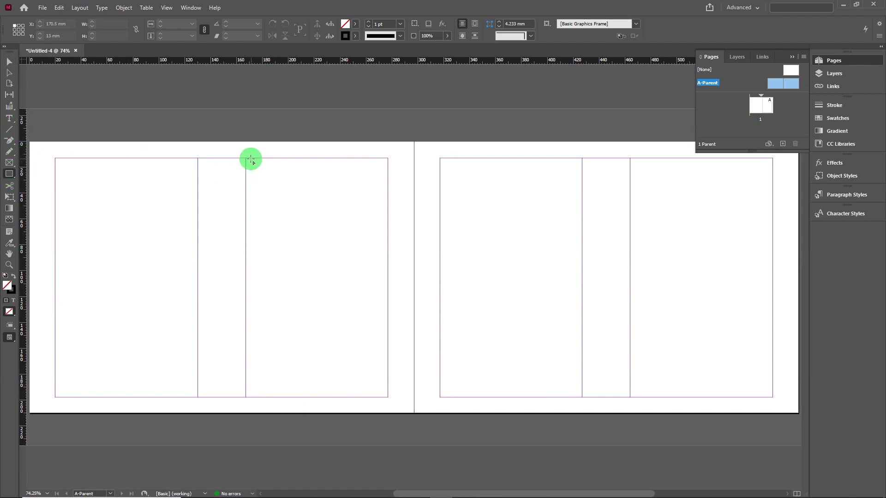
left_click_drag(246, 159, 387, 398)
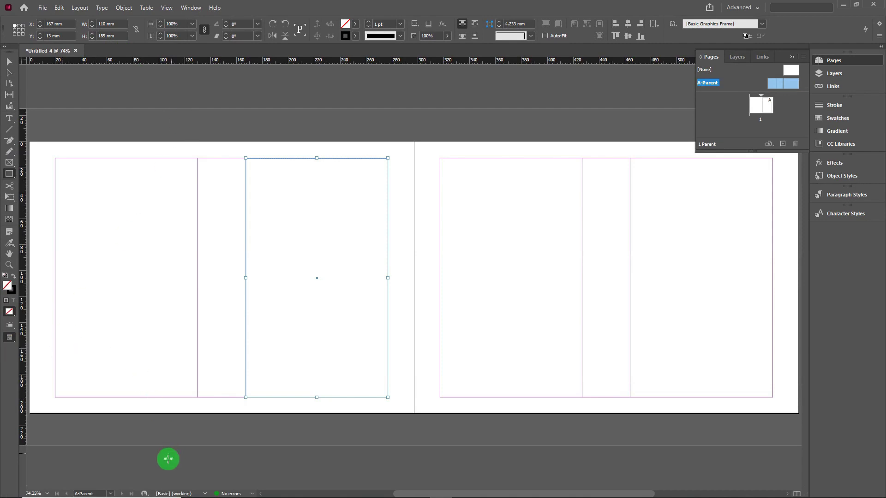
left_click(111, 494)
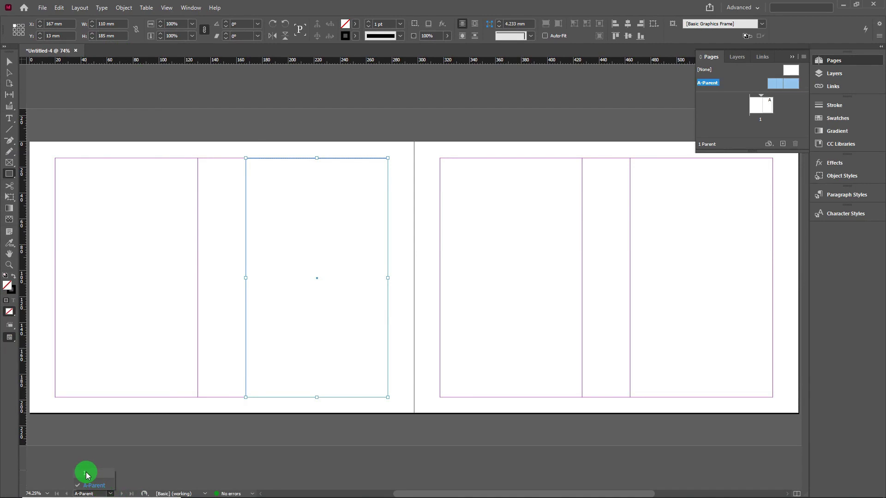
left_click(86, 473)
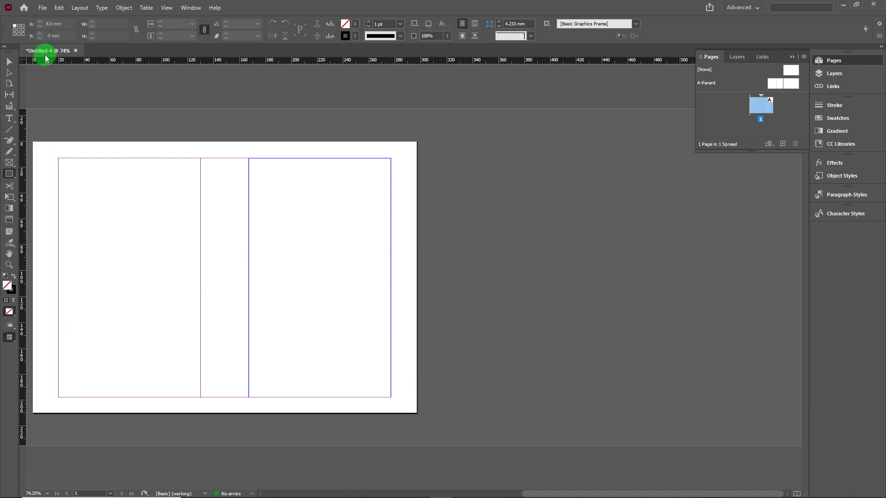
Step: Review the number of pages, page size and margins in Document Setup and close it without changes
left_click(43, 8)
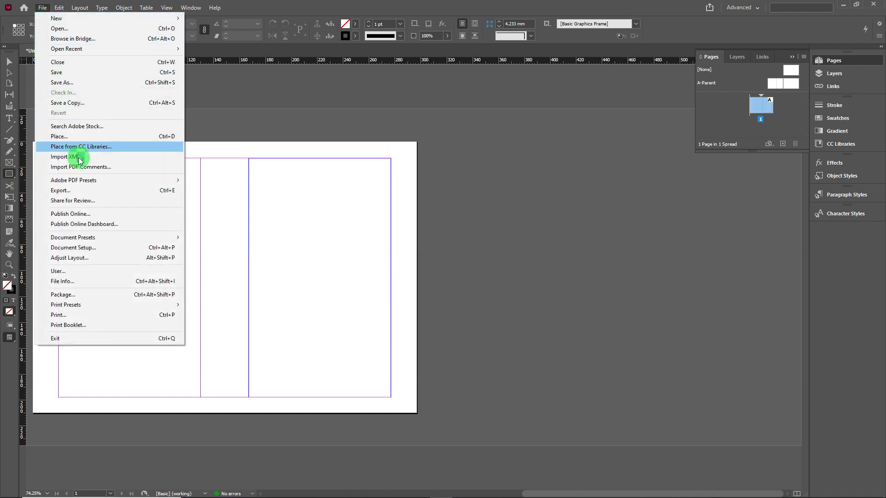
left_click(85, 246)
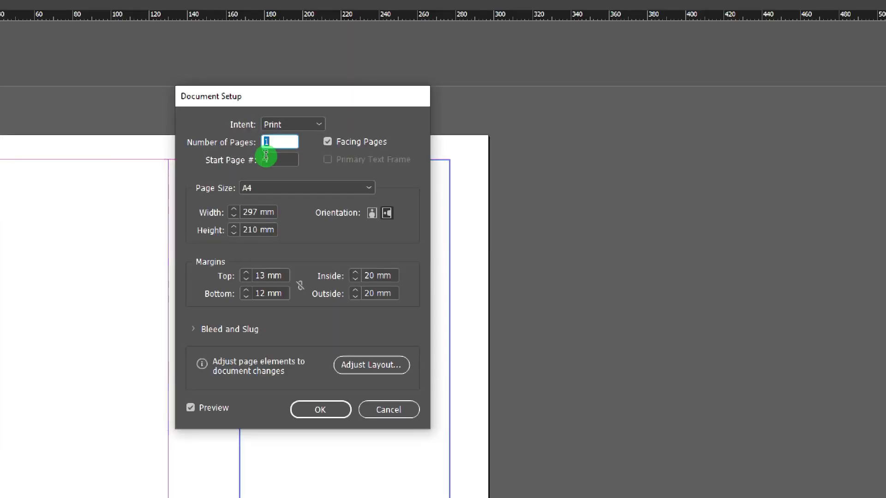
double_click(277, 142)
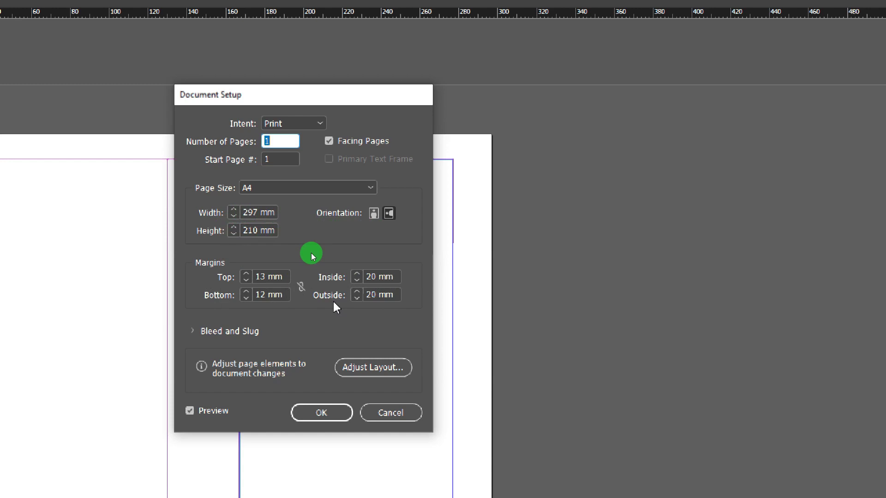
left_click(396, 417)
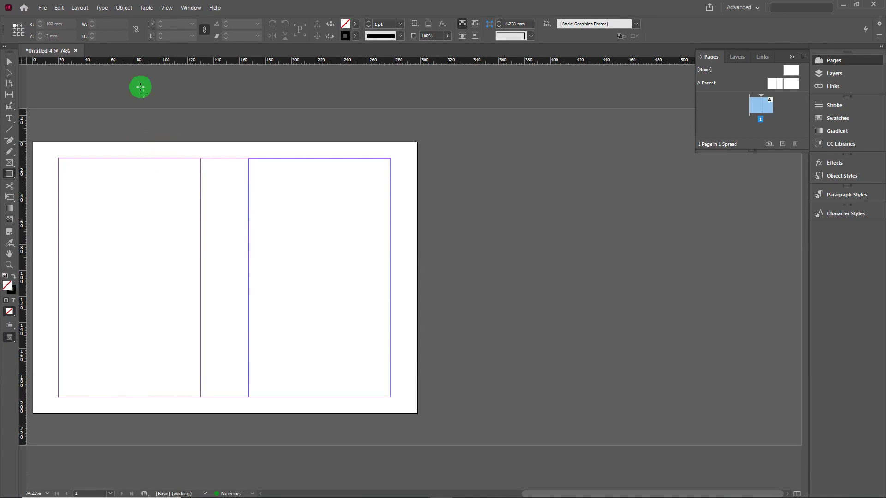
Step: Open the Margins and Columns settings for page 1
left_click(78, 9)
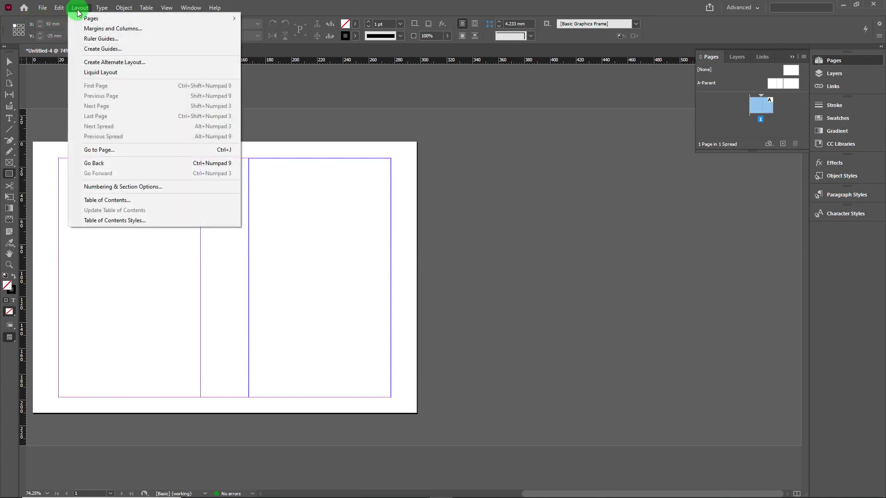
left_click(126, 29)
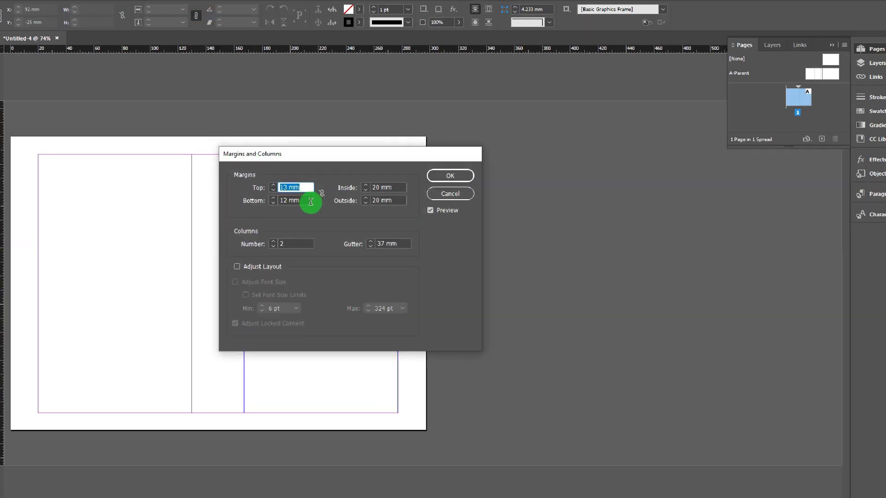